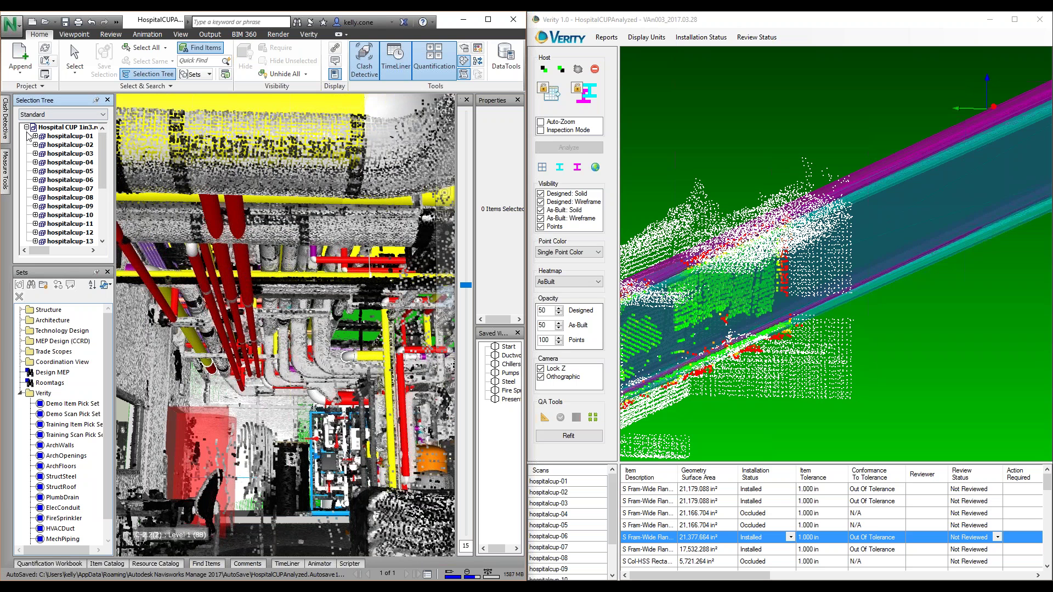
Select the green wall section, the large yellow overhead pipe and the smaller yellow pipe above it in the hospital model.
{"action": "left_click", "coordinate": [27, 127]}
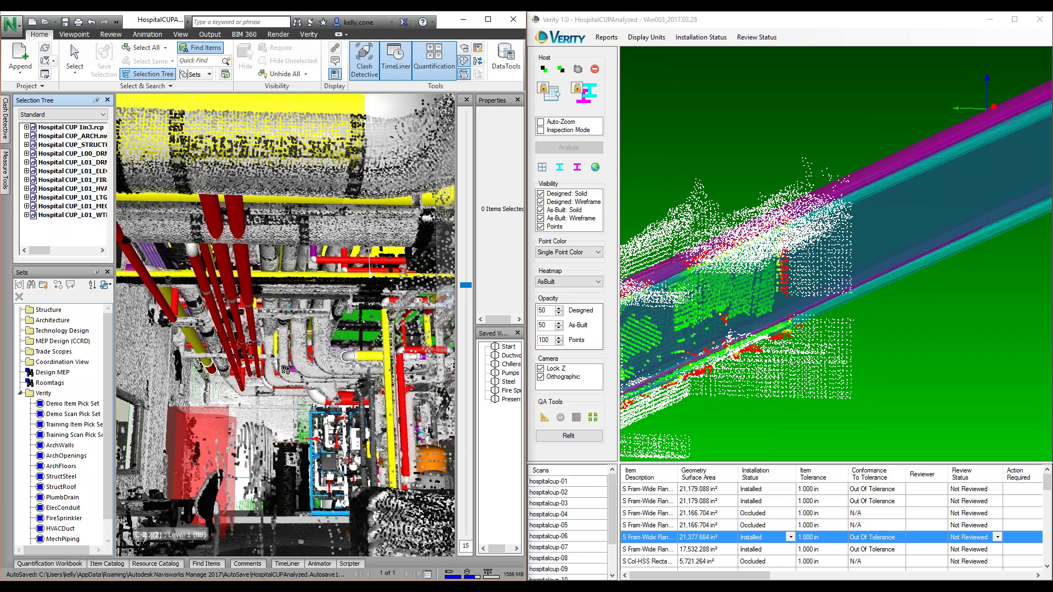
{"action": "left_click_drag", "start_coordinate": [353, 413], "coordinate": [194, 461]}
{"action": "scroll", "coordinate": [299, 431], "scroll_direction": "down", "scroll_amount": 4}
{"action": "scroll", "coordinate": [299, 432], "scroll_direction": "up", "scroll_amount": 5}
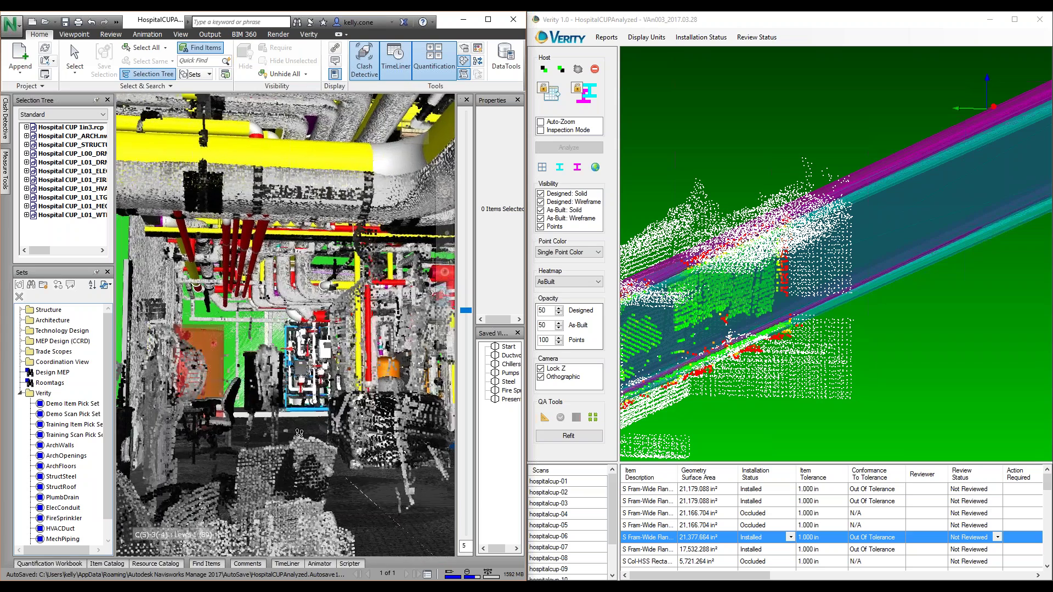
{"action": "scroll", "coordinate": [299, 432], "scroll_direction": "down", "scroll_amount": 3}
{"action": "left_click_drag", "start_coordinate": [296, 470], "coordinate": [328, 465]}
{"action": "scroll", "coordinate": [329, 464], "scroll_direction": "down", "scroll_amount": 2}
{"action": "left_click_drag", "start_coordinate": [376, 396], "coordinate": [319, 402]}
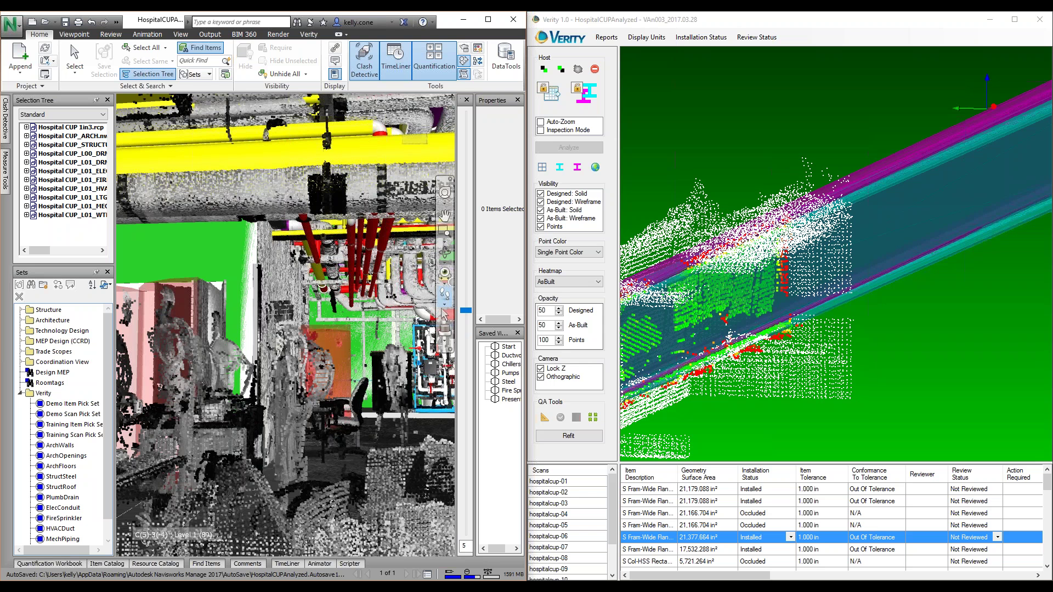
{"action": "left_click_drag", "start_coordinate": [194, 267], "coordinate": [222, 266]}
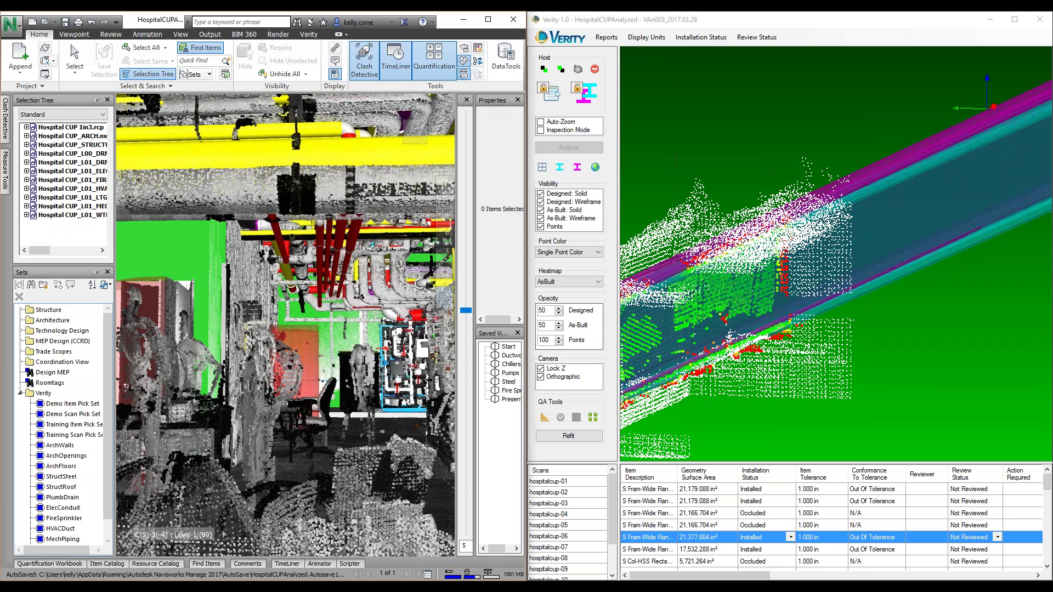
{"action": "left_click", "coordinate": [445, 297]}
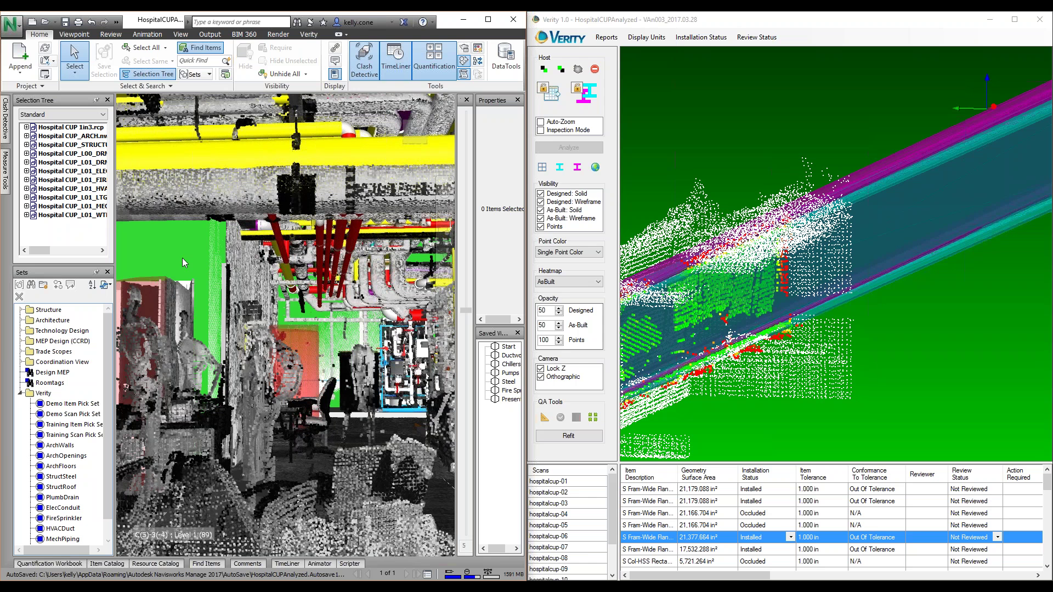
{"action": "left_click", "coordinate": [196, 258]}
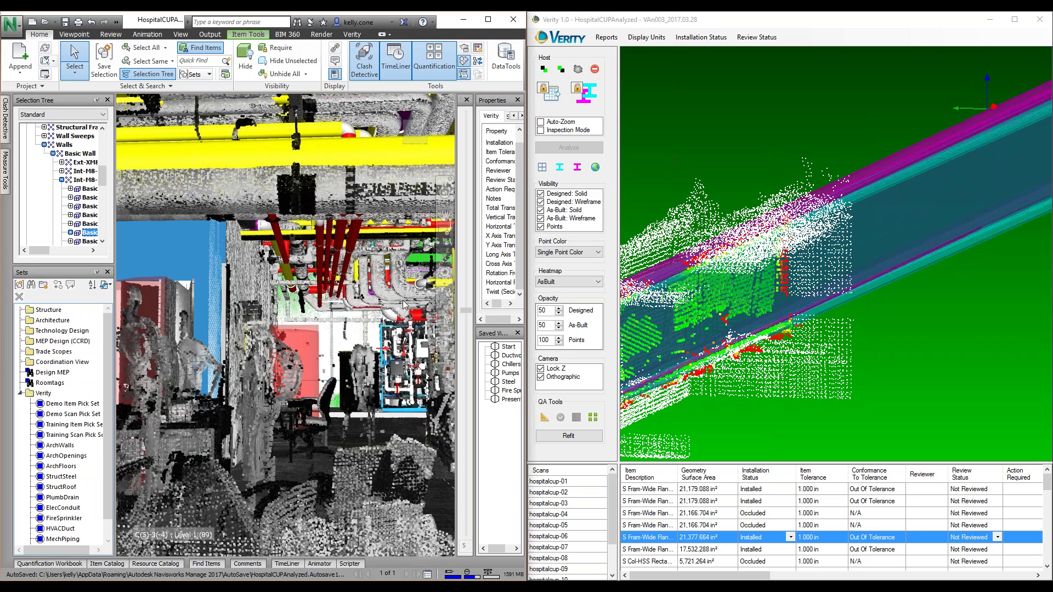
{"action": "left_click", "coordinate": [264, 159], "text": "ctrl"}
{"action": "left_click", "coordinate": [218, 134], "text": "ctrl"}
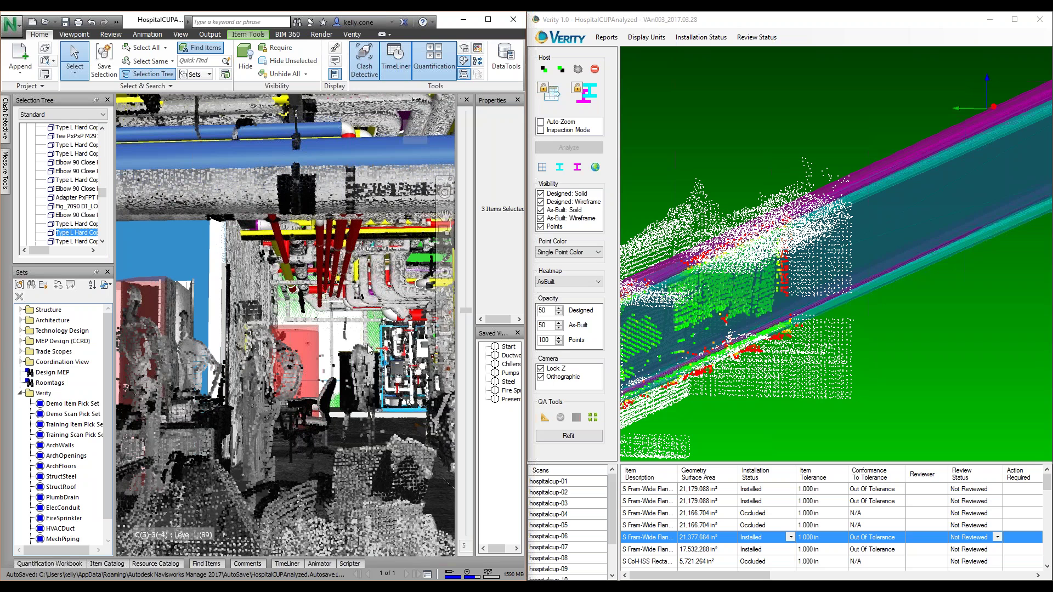
Add the large overhead pipe's elbow and the pipe run continuing beyond it to the selection.
{"action": "key", "text": "ctrl+2"}
{"action": "left_click_drag", "start_coordinate": [242, 350], "coordinate": [383, 148]}
{"action": "key", "text": "ctrl+1"}
{"action": "left_click", "coordinate": [383, 151], "text": "ctrl"}
{"action": "left_click", "coordinate": [382, 150], "text": "ctrl"}
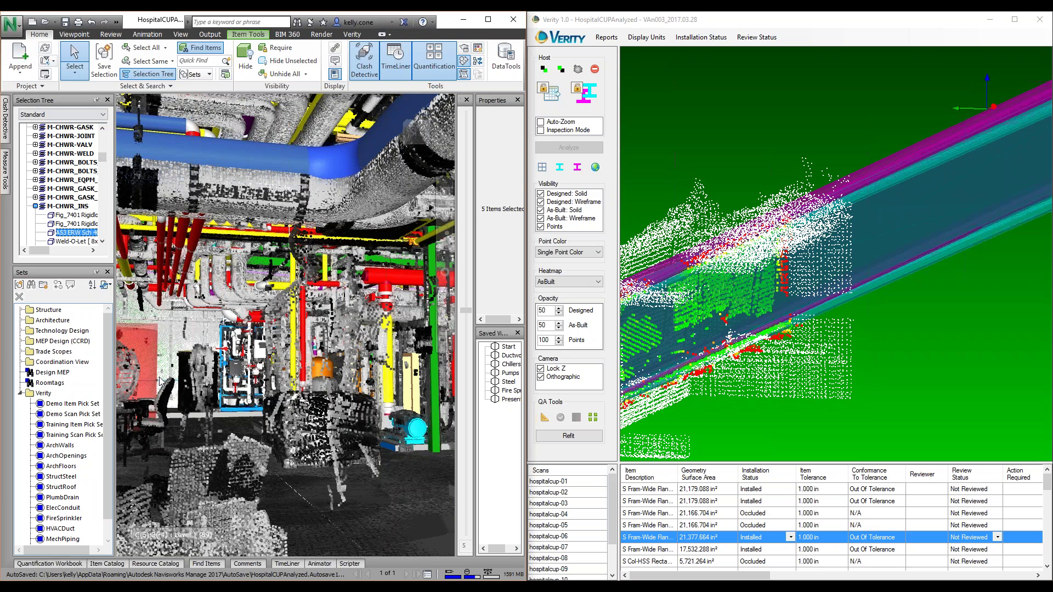
Add the scans hospitalcup-01 and hospitalcup-02 from Hospital CUP 1in3 to the current selection.
{"action": "left_click_drag", "start_coordinate": [104, 157], "coordinate": [103, 132]}
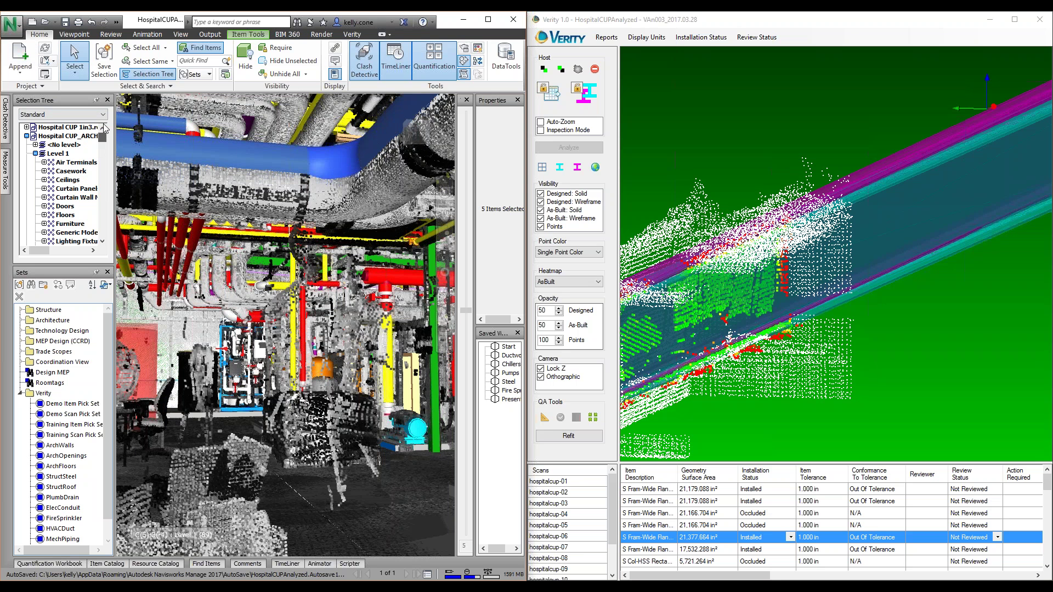
{"action": "left_click", "coordinate": [27, 127]}
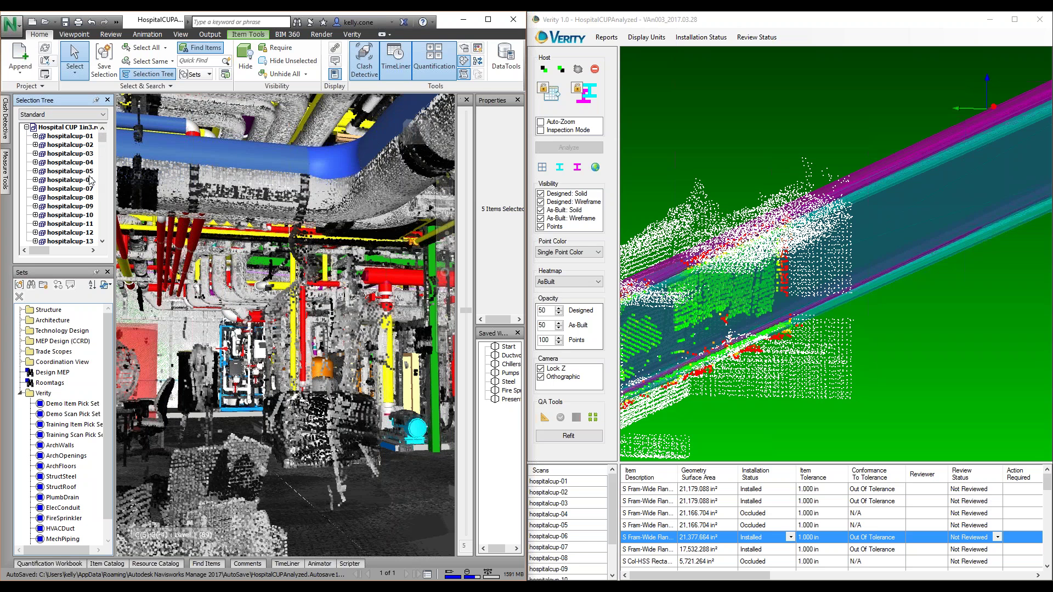
{"action": "left_click", "coordinate": [69, 137], "text": "ctrl"}
{"action": "left_click", "coordinate": [74, 146], "text": "ctrl"}
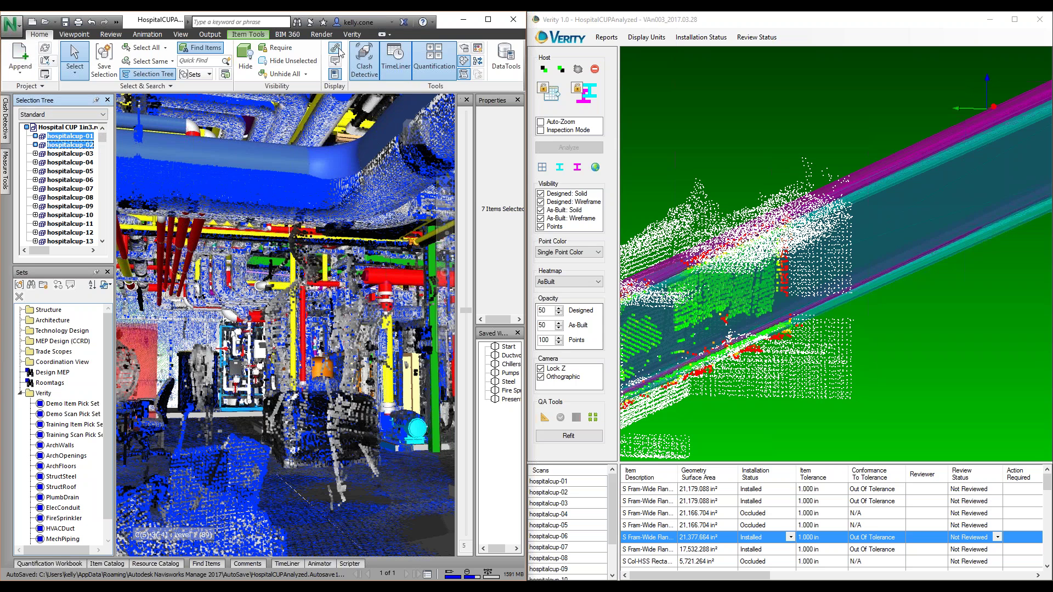
Add the selected elements and scans to Verity as a new analysis, and display its basic wall and first A53 ERW pipe.
{"action": "left_click", "coordinate": [352, 34]}
{"action": "left_click", "coordinate": [61, 57]}
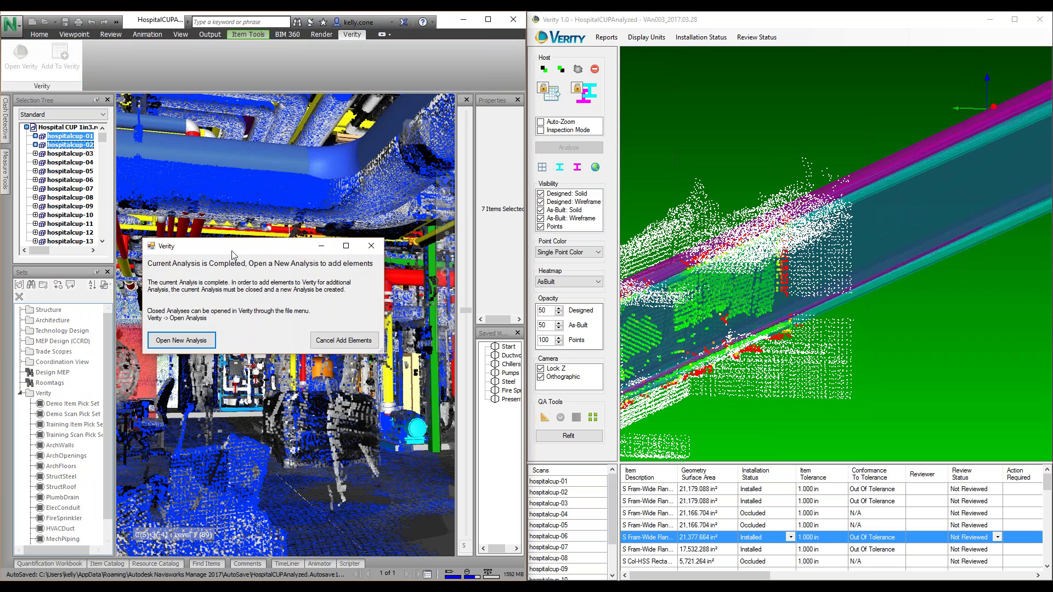
{"action": "left_click_drag", "start_coordinate": [231, 251], "coordinate": [487, 213]}
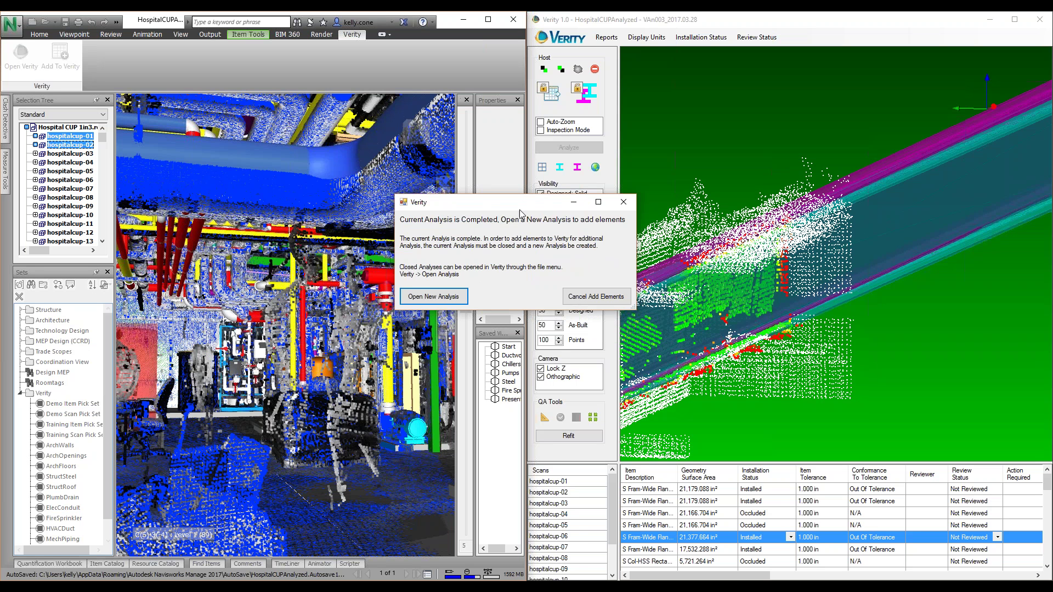
{"action": "left_click_drag", "start_coordinate": [521, 204], "coordinate": [471, 205]}
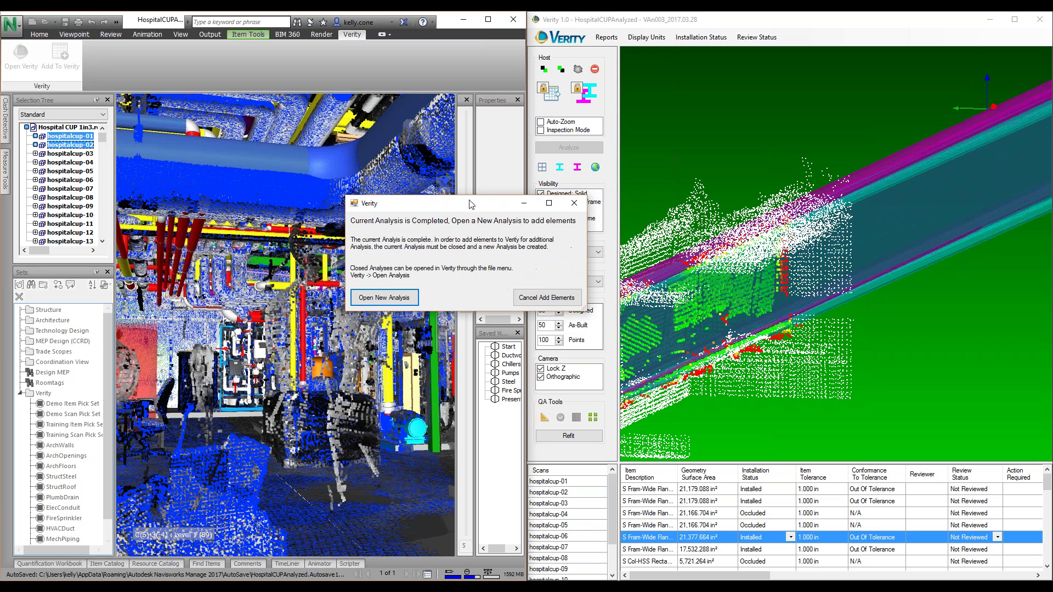
{"action": "left_click", "coordinate": [392, 297]}
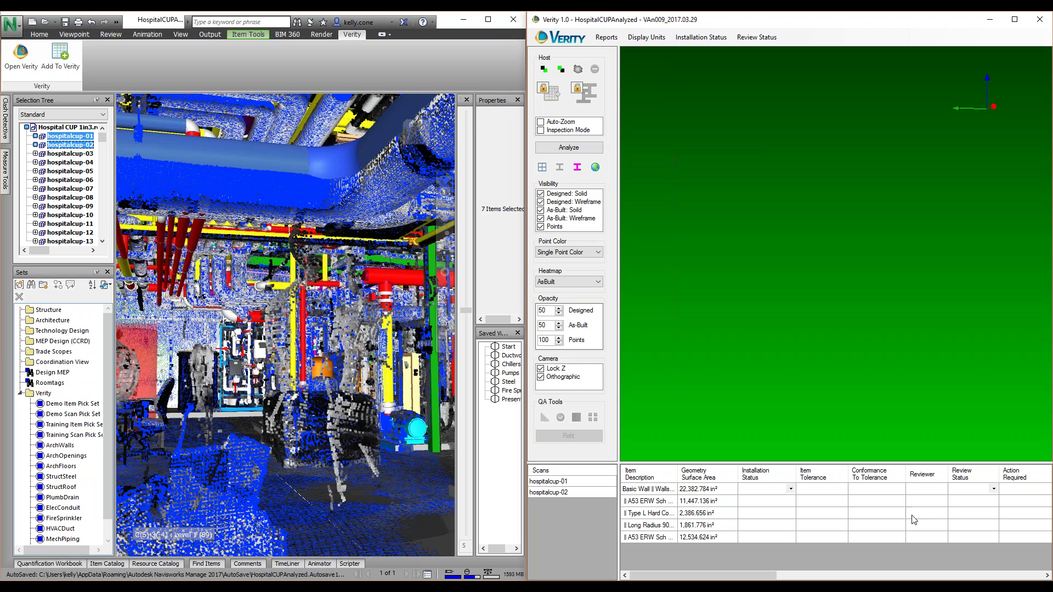
{"action": "left_click", "coordinate": [662, 489]}
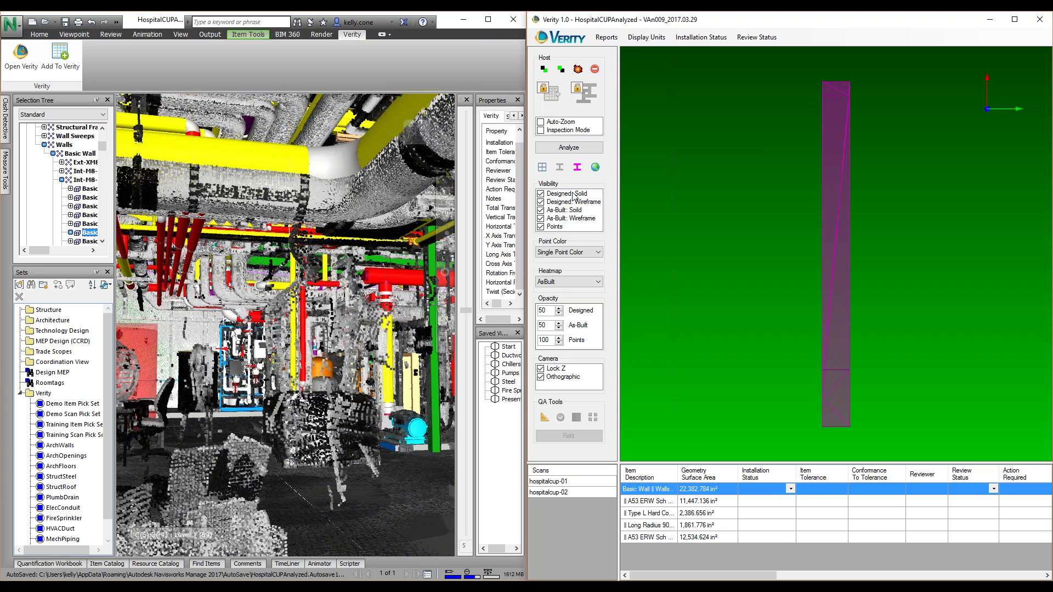
{"action": "left_click", "coordinate": [695, 501]}
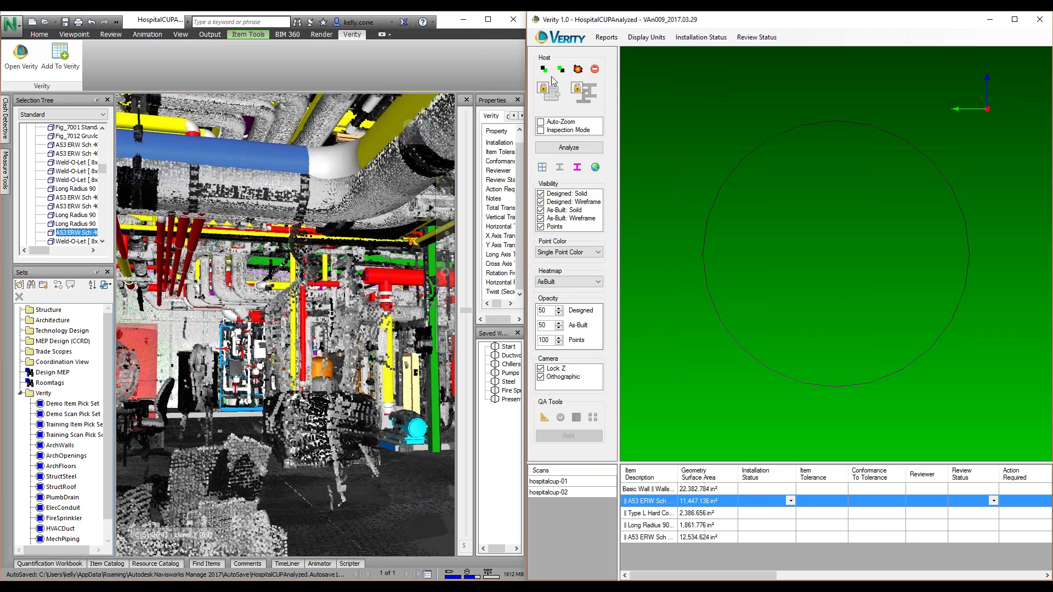
{"action": "left_click", "coordinate": [567, 148]}
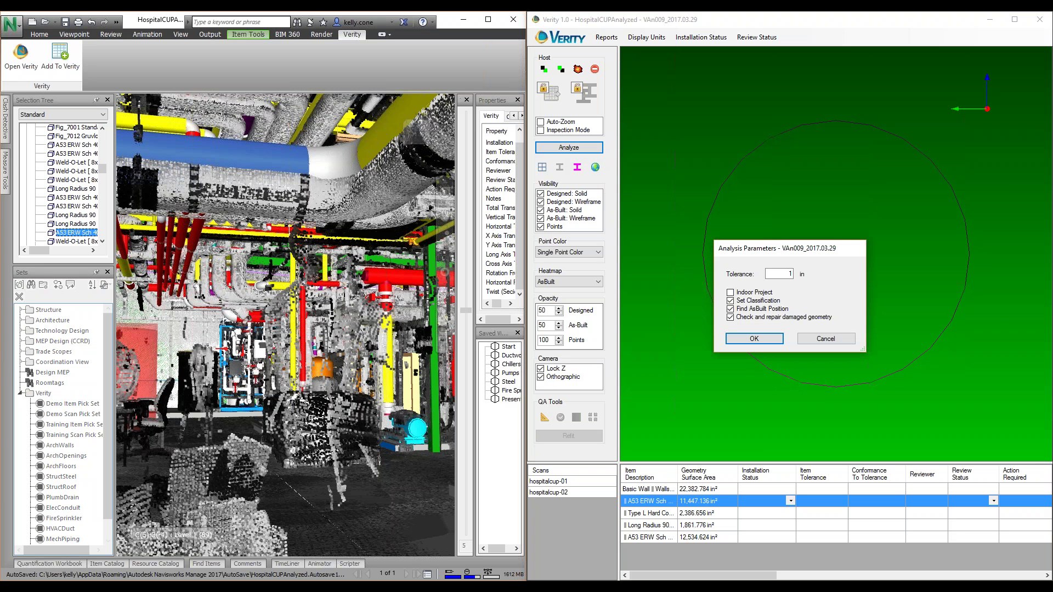
{"action": "left_click", "coordinate": [748, 294]}
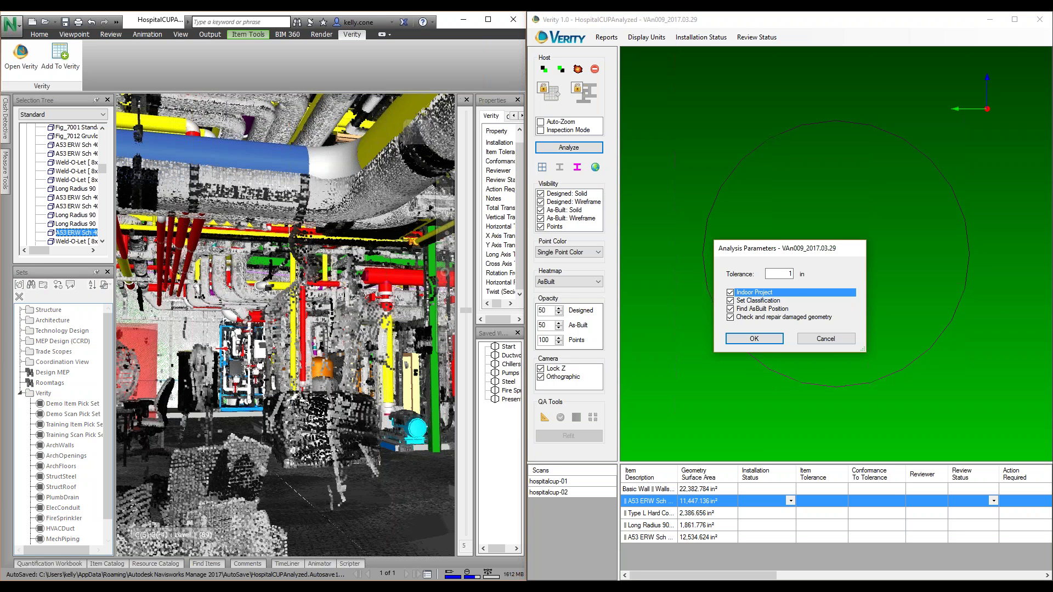
{"action": "double_click", "coordinate": [782, 274]}
{"action": "left_click", "coordinate": [836, 340]}
{"action": "left_click", "coordinate": [835, 340]}
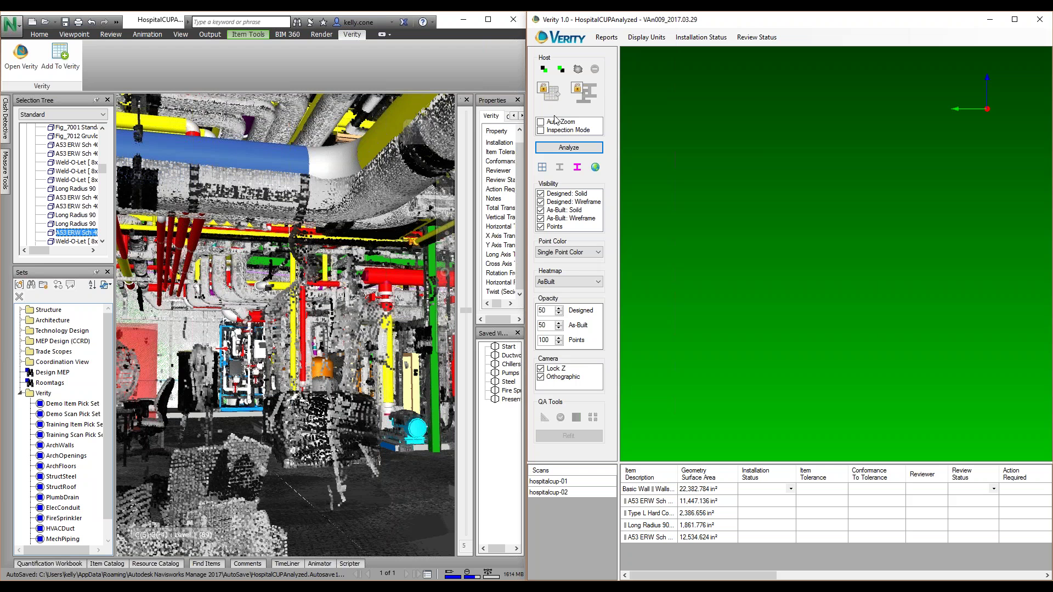
Open the existing analysis VAn001_2017.03.28_DemoAnalyzedNoQA in Verity.
{"action": "left_click", "coordinate": [553, 39]}
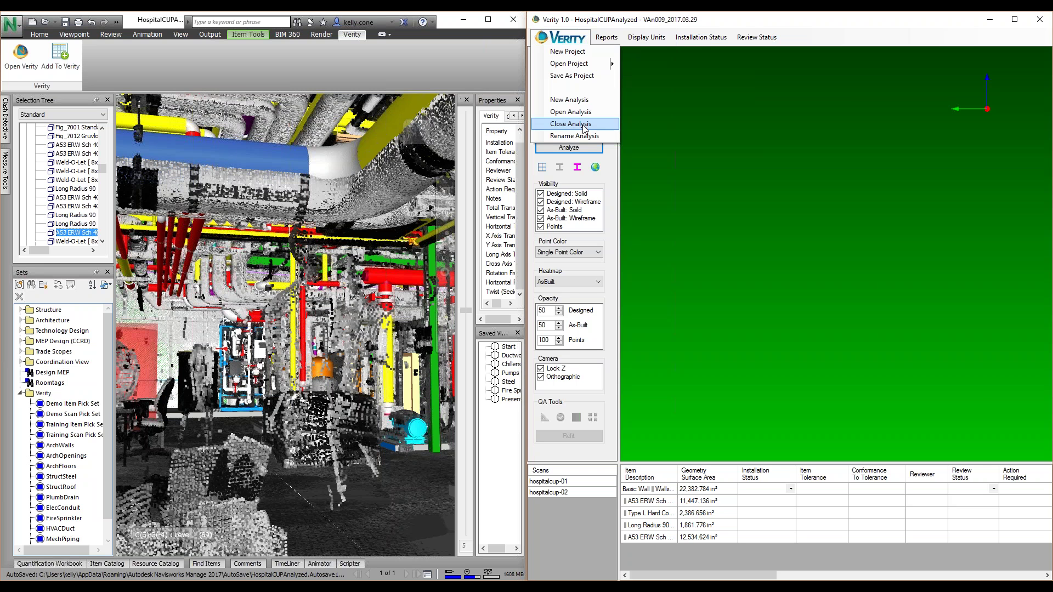
{"action": "left_click", "coordinate": [584, 112]}
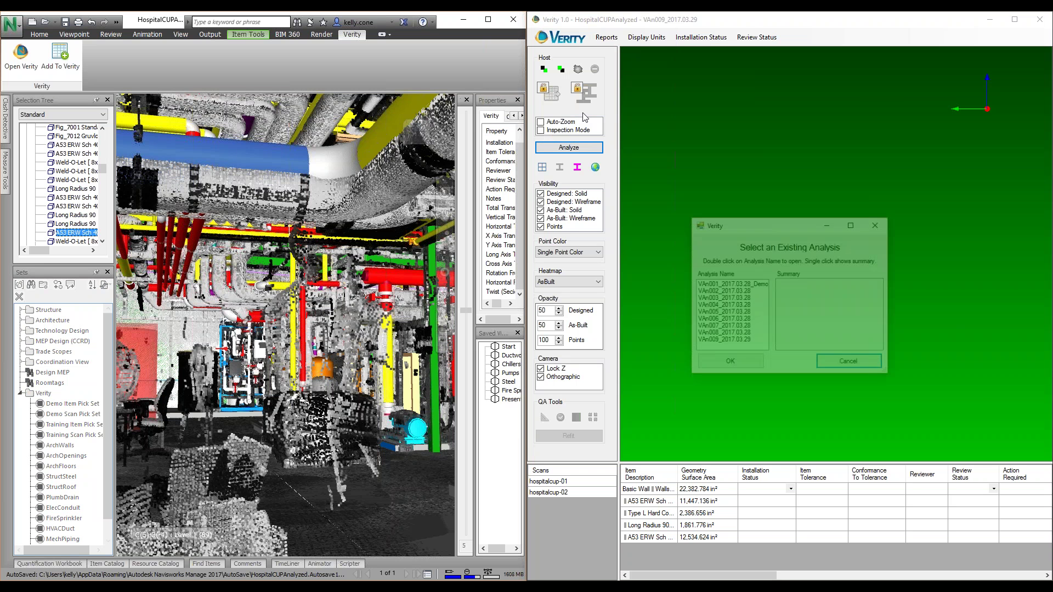
{"action": "left_click", "coordinate": [741, 285]}
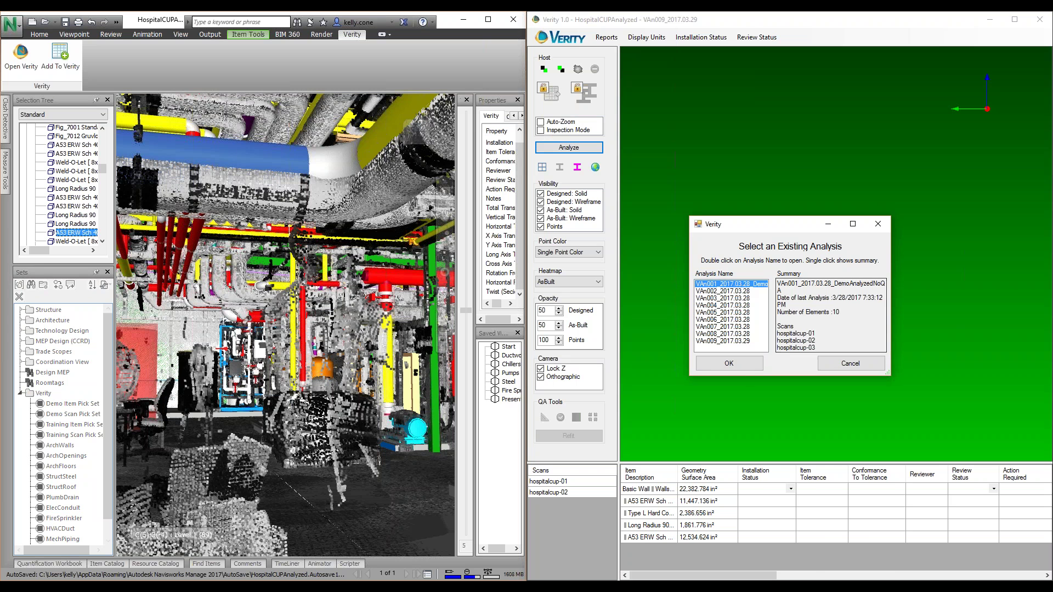
{"action": "left_click", "coordinate": [728, 363]}
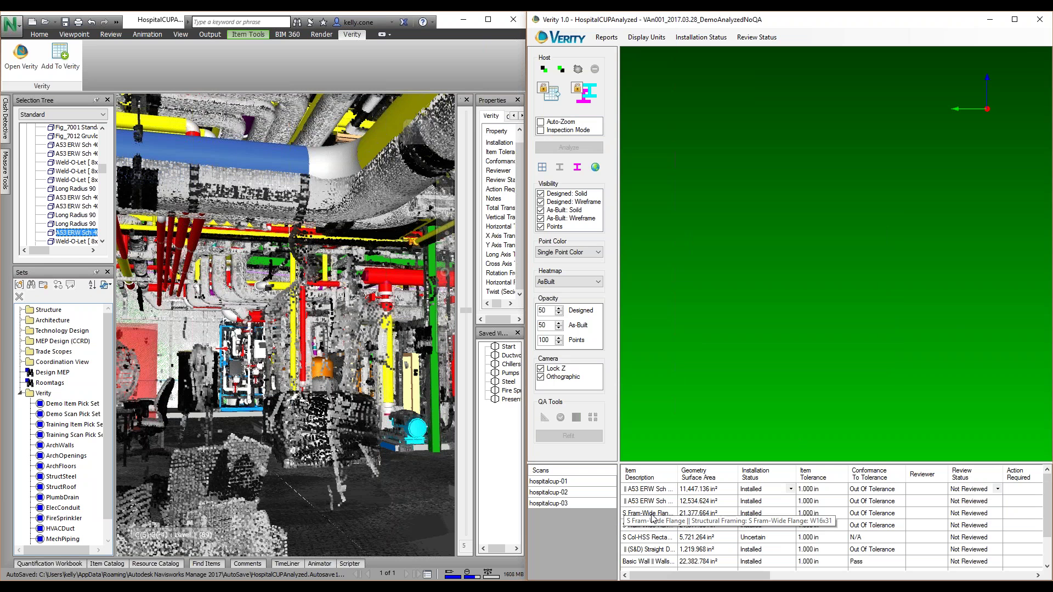
Examine the first A53 ERW pipe's designed and as-built geometry against the scan points from several angles.
{"action": "left_click", "coordinate": [653, 489]}
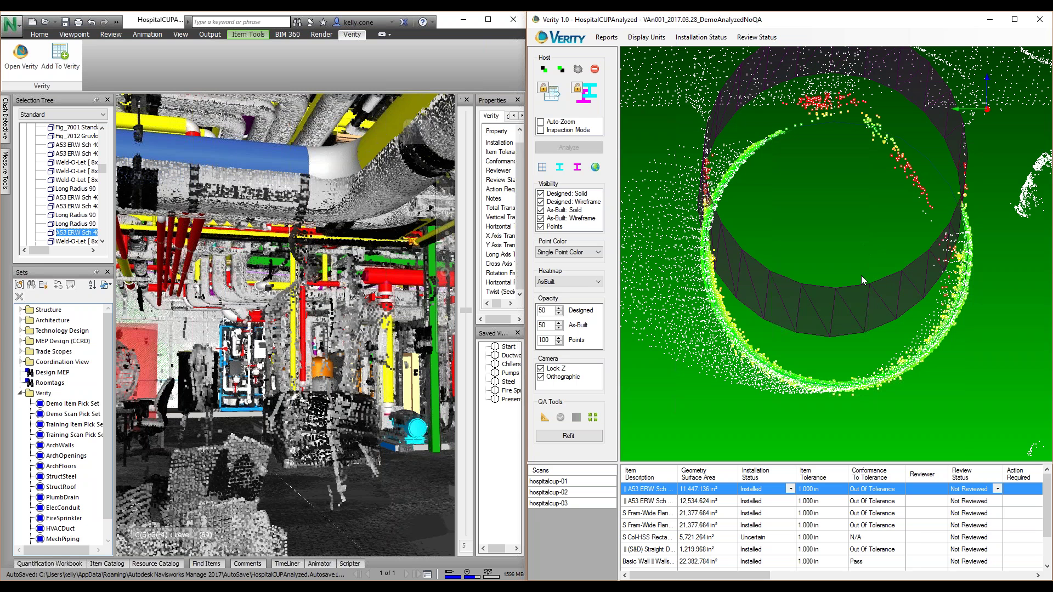
{"action": "scroll", "coordinate": [825, 307], "scroll_direction": "down", "scroll_amount": 4}
{"action": "scroll", "coordinate": [828, 267], "scroll_direction": "up", "scroll_amount": 4}
{"action": "scroll", "coordinate": [828, 265], "scroll_direction": "down", "scroll_amount": 2}
{"action": "middle_click_drag", "start_coordinate": [693, 373], "coordinate": [946, 126]}
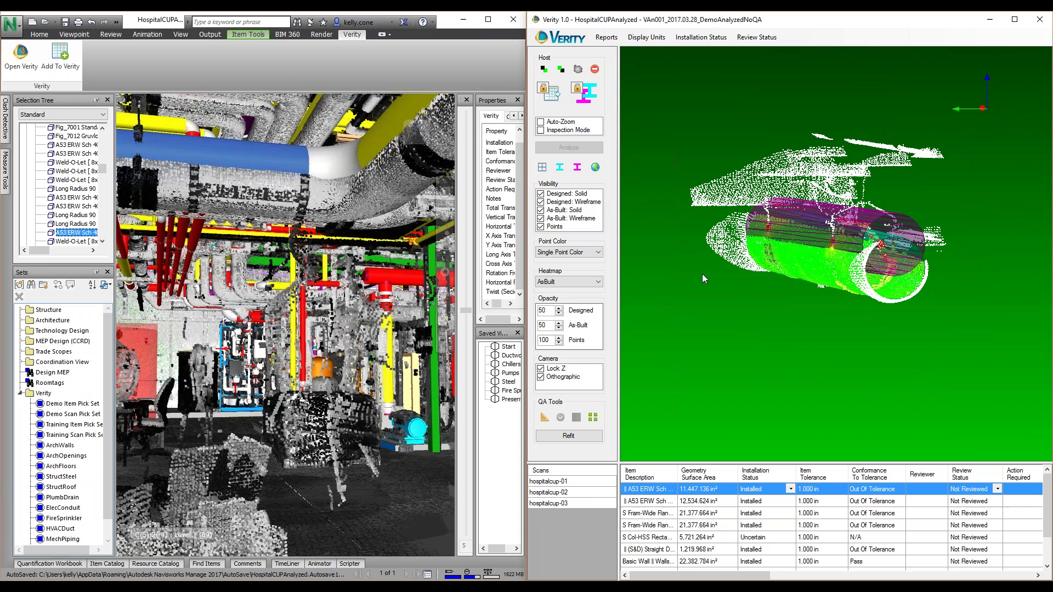
{"action": "mouse_move", "coordinate": [960, 326]}
{"action": "middle_mouse_down"}
{"action": "mouse_move", "coordinate": [926, 354]}
{"action": "mouse_move", "coordinate": [868, 340]}
{"action": "mouse_move", "coordinate": [850, 314]}
{"action": "mouse_move", "coordinate": [961, 332]}
{"action": "middle_mouse_up"}
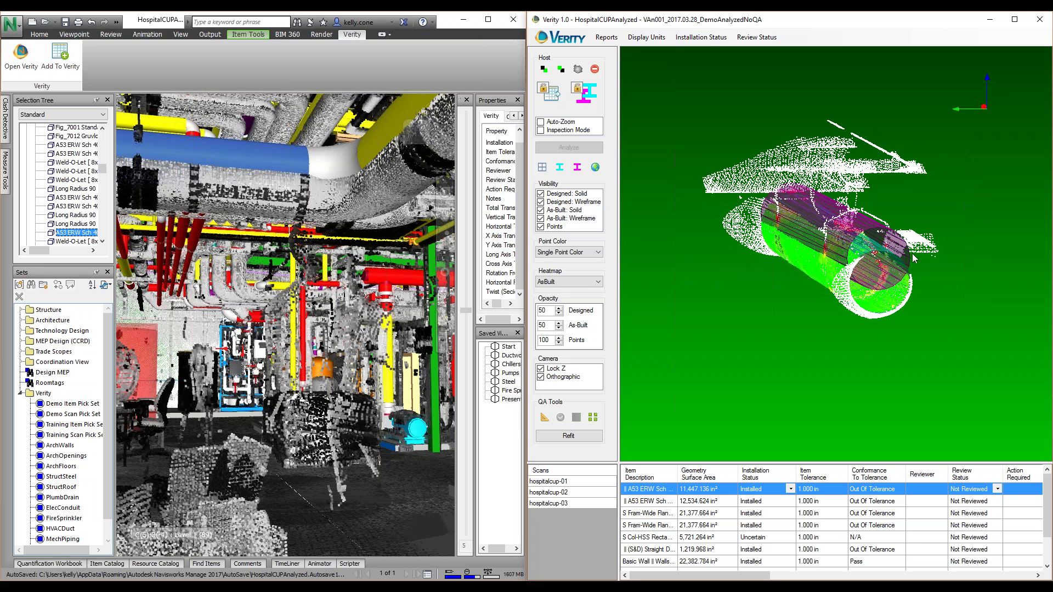
{"action": "scroll", "coordinate": [950, 320], "scroll_direction": "up", "scroll_amount": 5}
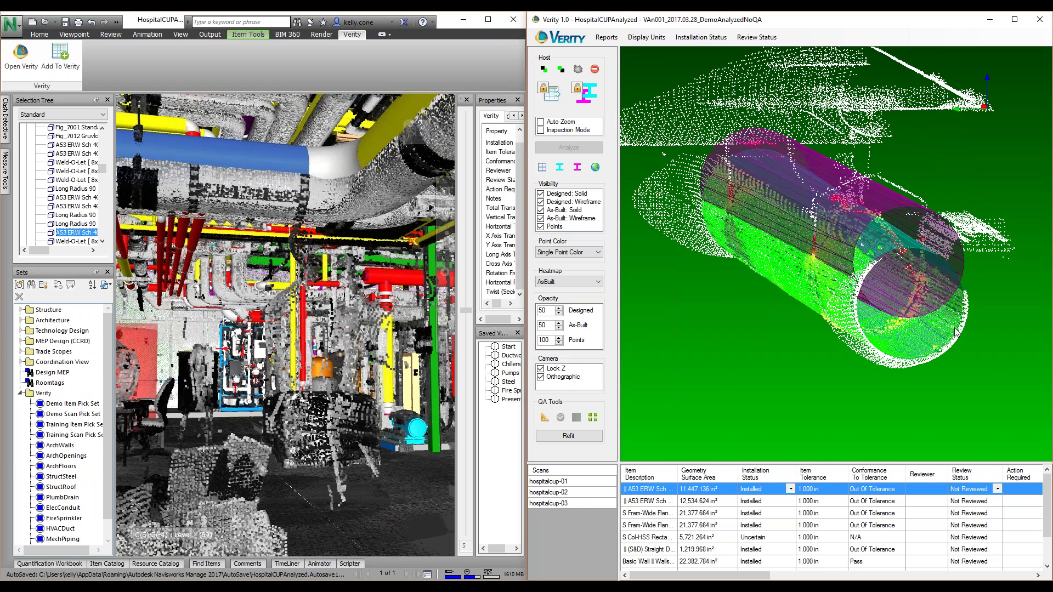
{"action": "middle_click_drag", "start_coordinate": [899, 348], "coordinate": [865, 315]}
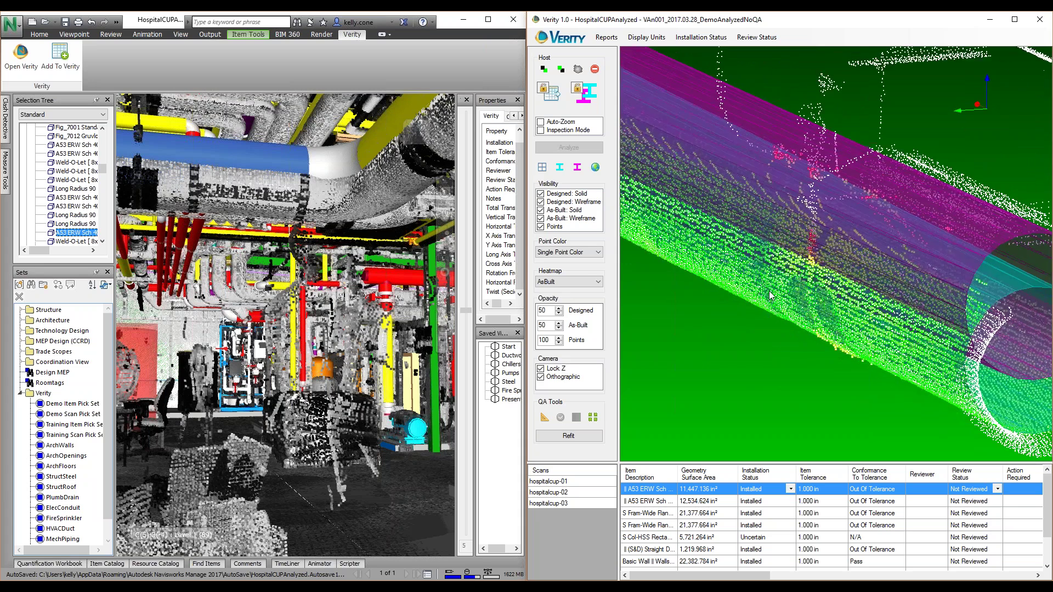
Compare the pipe's AsDesigned heatmap with its AsBuilt heatmap, leaving AsBuilt active.
{"action": "left_click", "coordinate": [598, 282]}
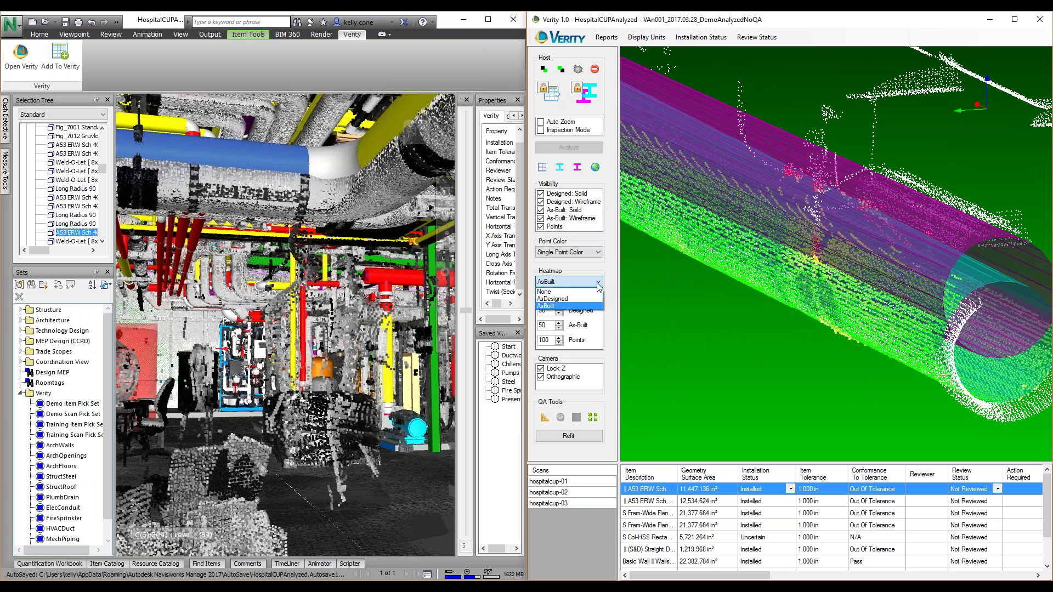
{"action": "left_click", "coordinate": [566, 299]}
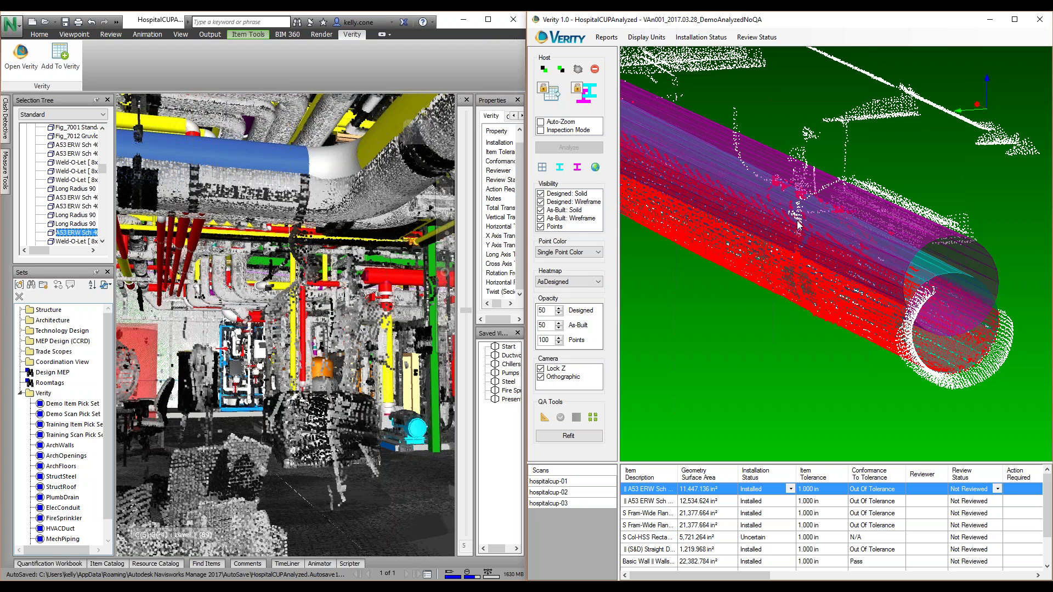
{"action": "left_click", "coordinate": [599, 282]}
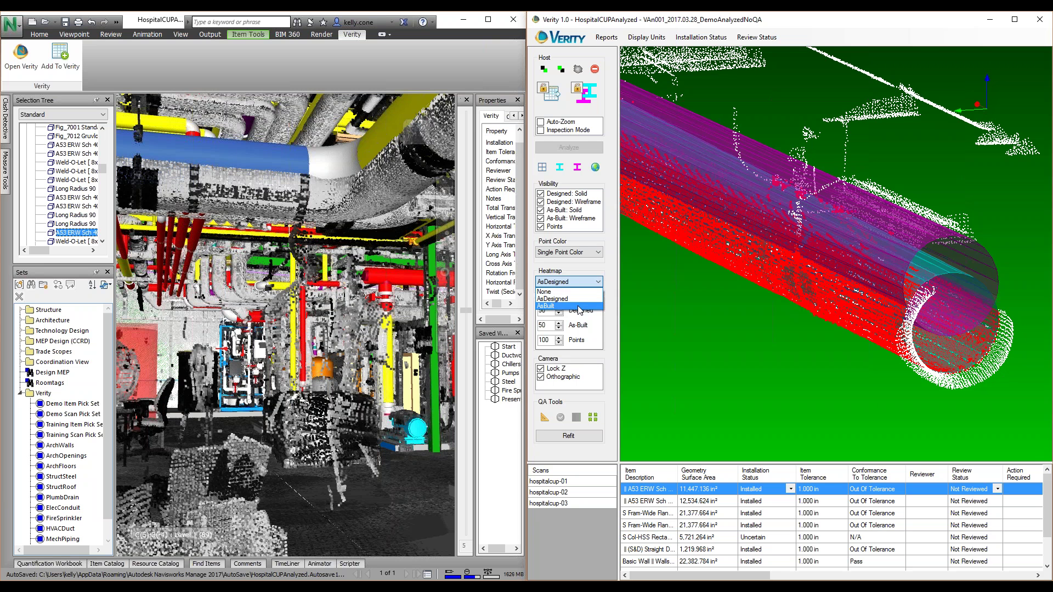
{"action": "left_click", "coordinate": [568, 307]}
Examine the pipe's offset from its designed position and its translation values in the results table.
{"action": "scroll", "coordinate": [910, 354], "scroll_direction": "down", "scroll_amount": 3}
{"action": "middle_click_drag", "start_coordinate": [751, 279], "coordinate": [870, 364]}
{"action": "scroll", "coordinate": [955, 380], "scroll_direction": "down", "scroll_amount": 2}
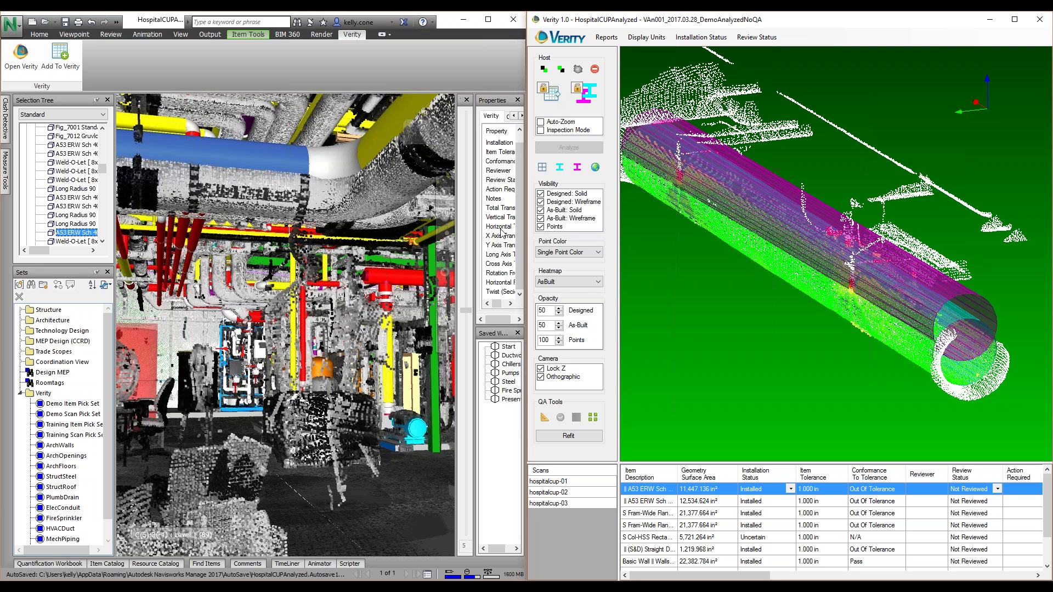
{"action": "middle_click_drag", "start_coordinate": [775, 255], "coordinate": [743, 251]}
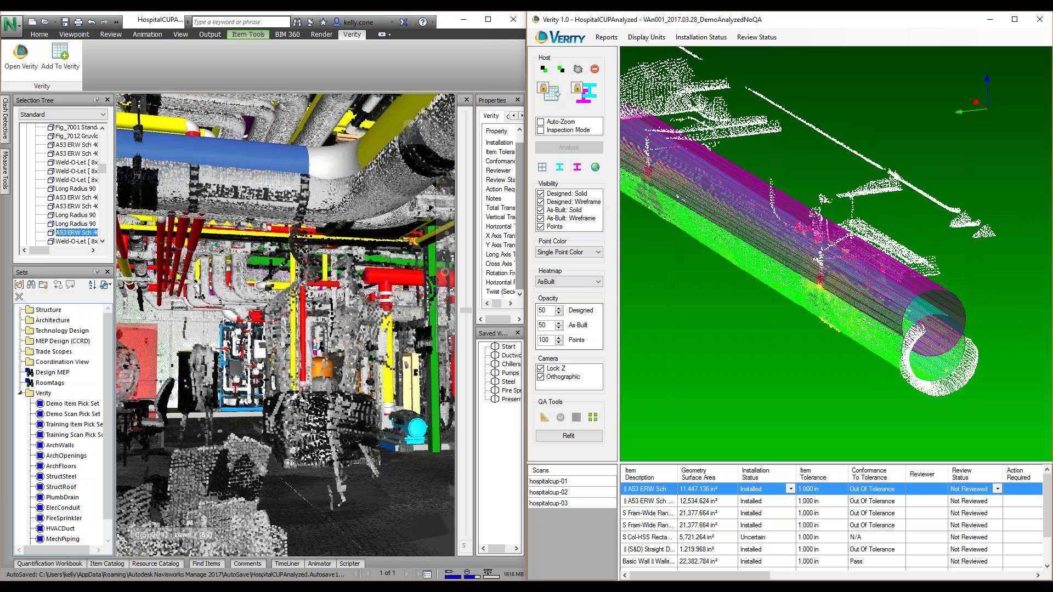
{"action": "left_click_drag", "start_coordinate": [759, 577], "coordinate": [909, 580]}
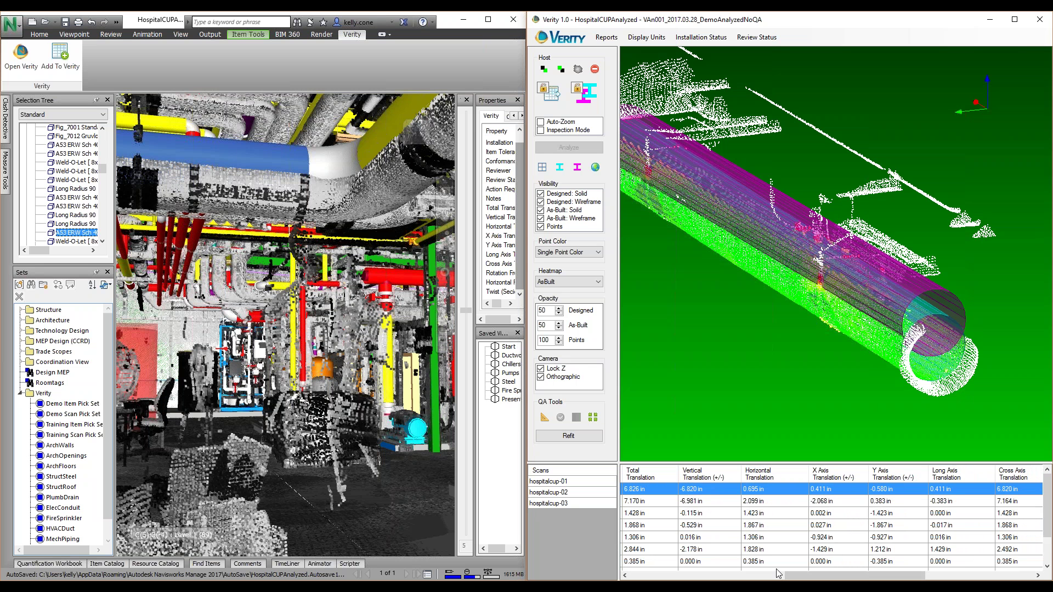
Examine the first A53 ERW pipe's rotation, twist and axis translation values in the results table.
{"action": "left_click_drag", "start_coordinate": [832, 577], "coordinate": [900, 577]}
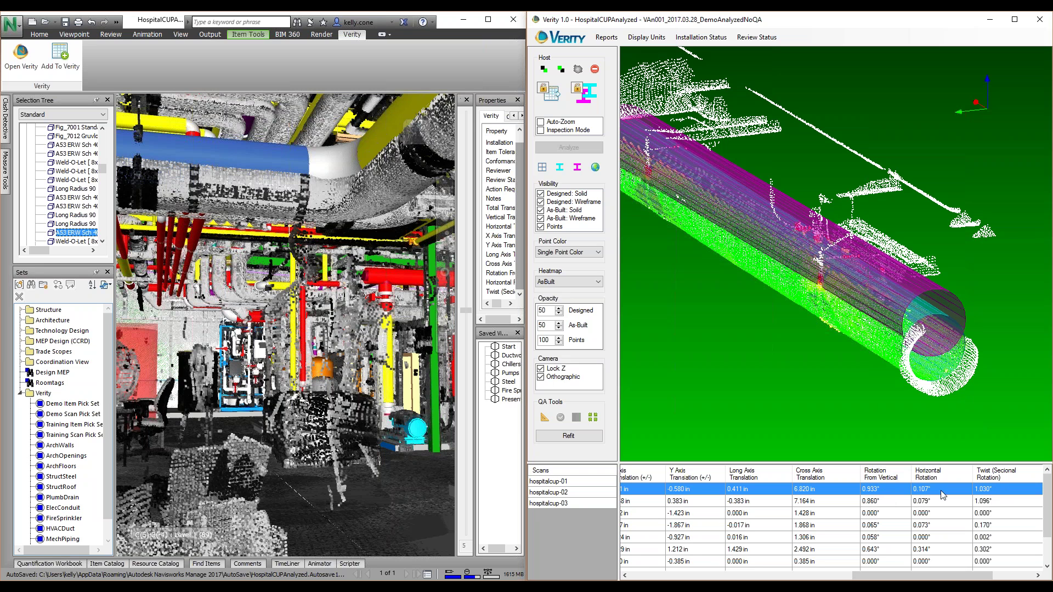
{"action": "left_click_drag", "start_coordinate": [908, 578], "coordinate": [843, 576]}
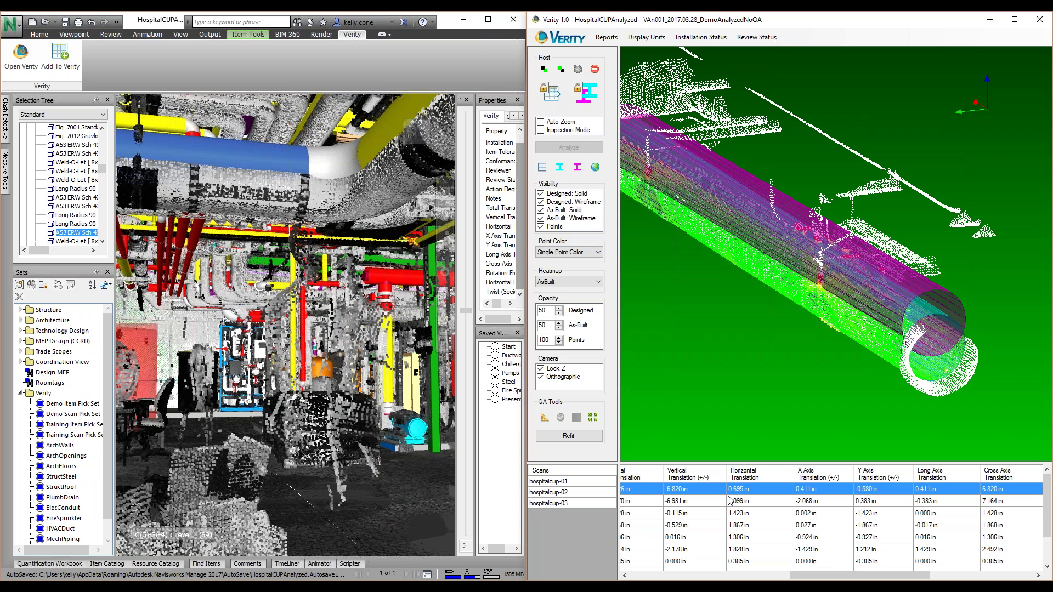
{"action": "left_click_drag", "start_coordinate": [898, 576], "coordinate": [838, 579]}
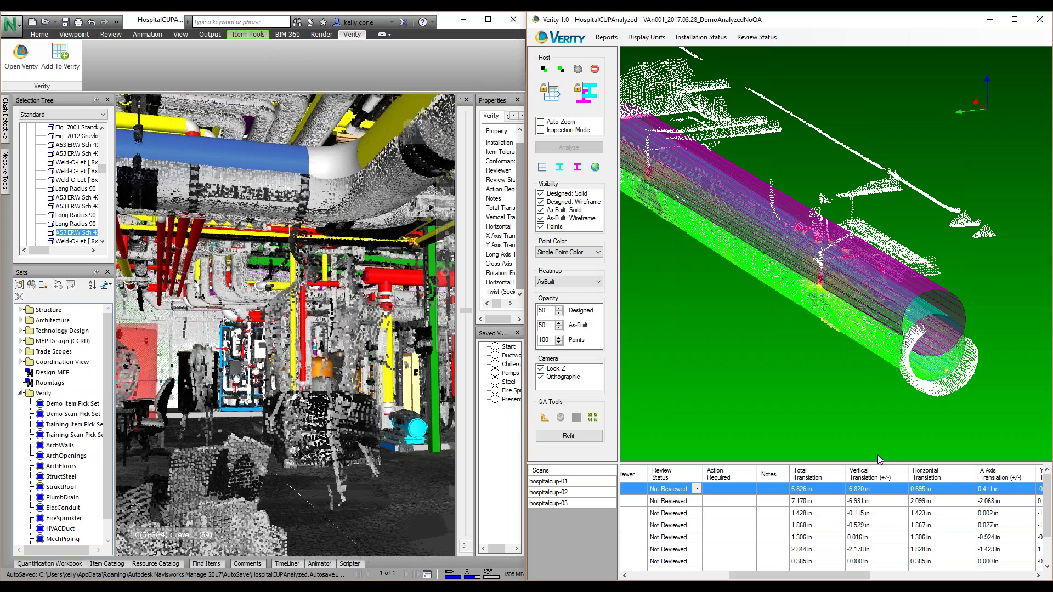
Review the Conformance To Tolerance values and inspect the Basic Wall item's geometry against its scan points.
{"action": "left_click_drag", "start_coordinate": [834, 577], "coordinate": [701, 577]}
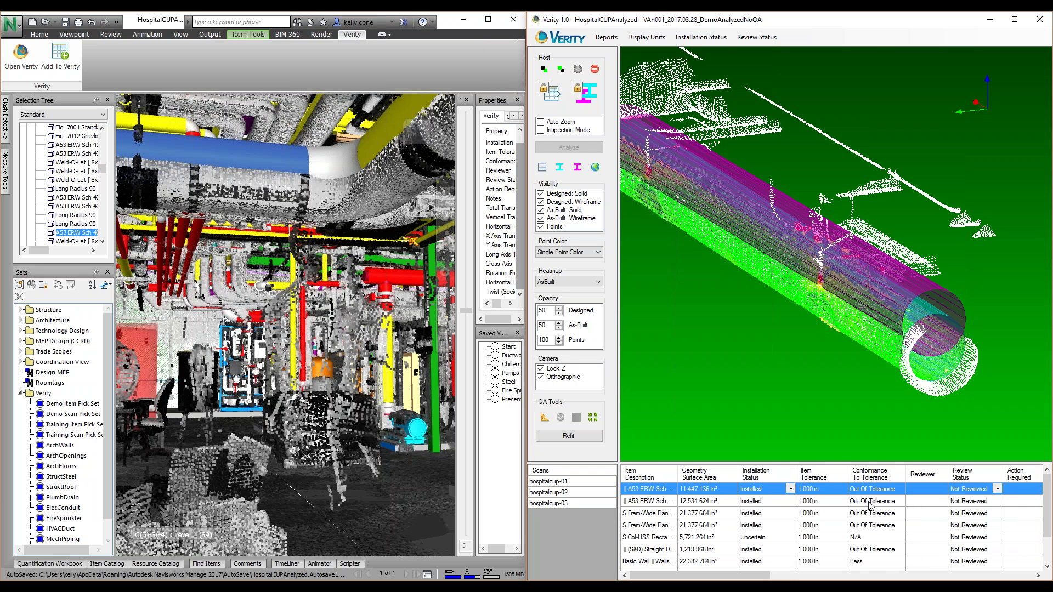
{"action": "left_click", "coordinate": [863, 563]}
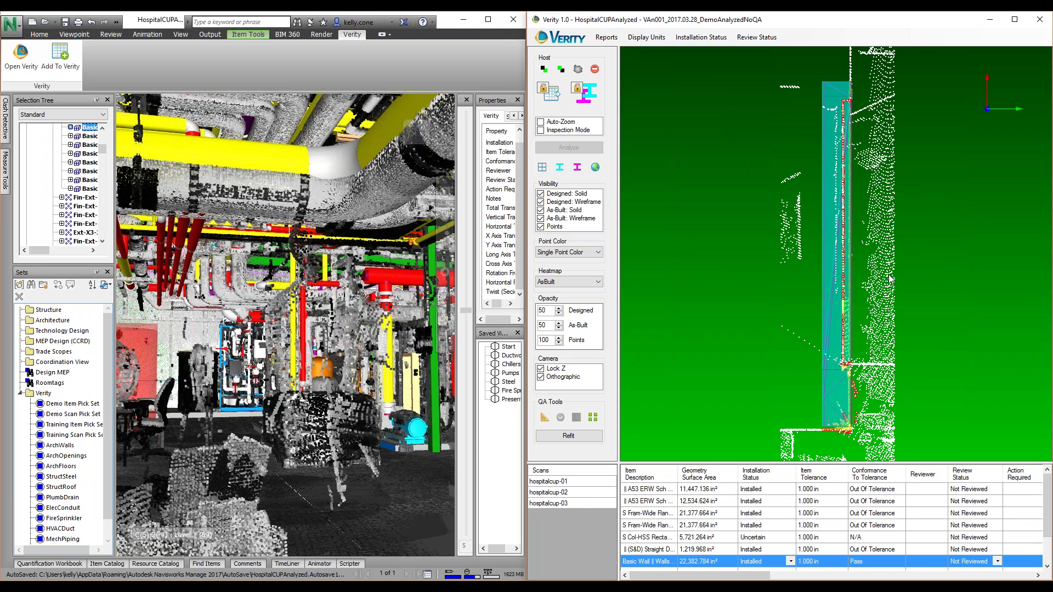
{"action": "mouse_move", "coordinate": [903, 402]}
{"action": "left_mouse_down"}
{"action": "mouse_move", "coordinate": [854, 406]}
{"action": "mouse_move", "coordinate": [790, 224]}
{"action": "mouse_move", "coordinate": [913, 231]}
{"action": "mouse_move", "coordinate": [905, 402]}
{"action": "left_mouse_up"}
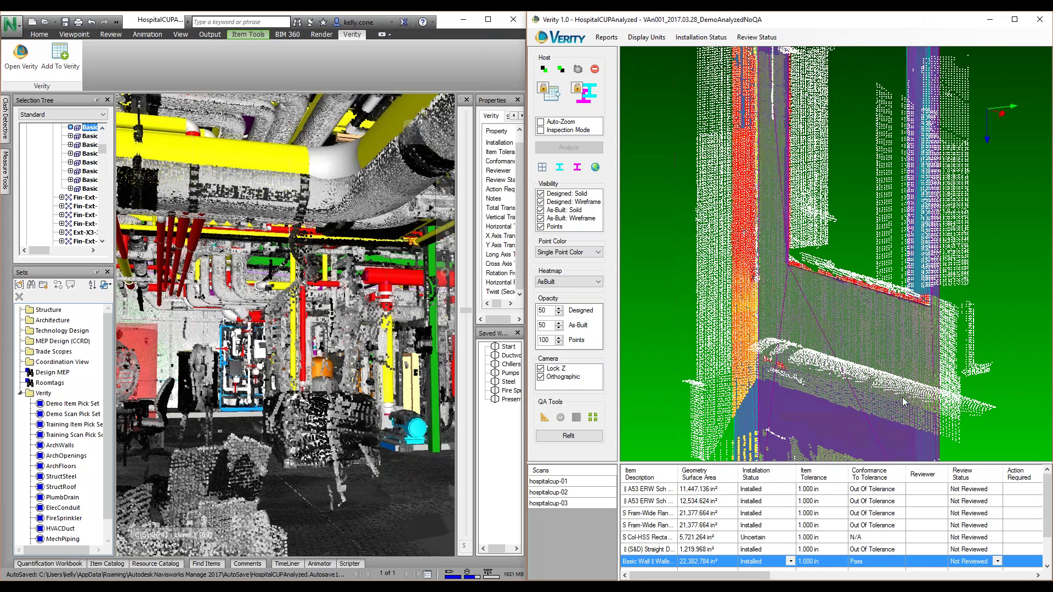
Compare the HSS column's designed and as-built outlines with the scan points, and set its installation status to Installed.
{"action": "left_click", "coordinate": [874, 539]}
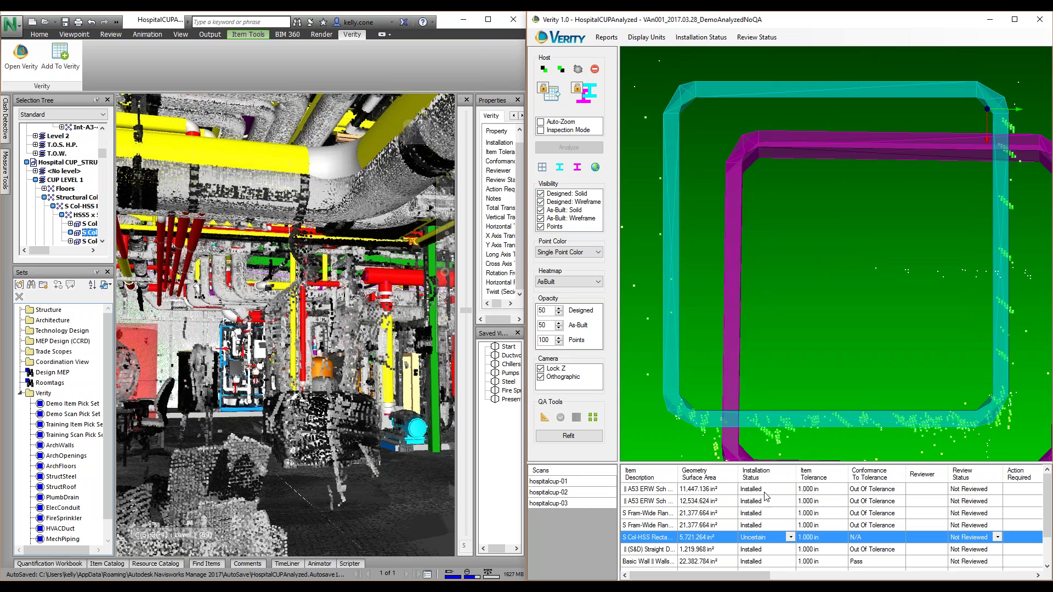
{"action": "scroll", "coordinate": [907, 247], "scroll_direction": "down", "scroll_amount": 1}
{"action": "middle_click_drag", "start_coordinate": [923, 327], "coordinate": [850, 298]}
{"action": "scroll", "coordinate": [853, 313], "scroll_direction": "down", "scroll_amount": 3}
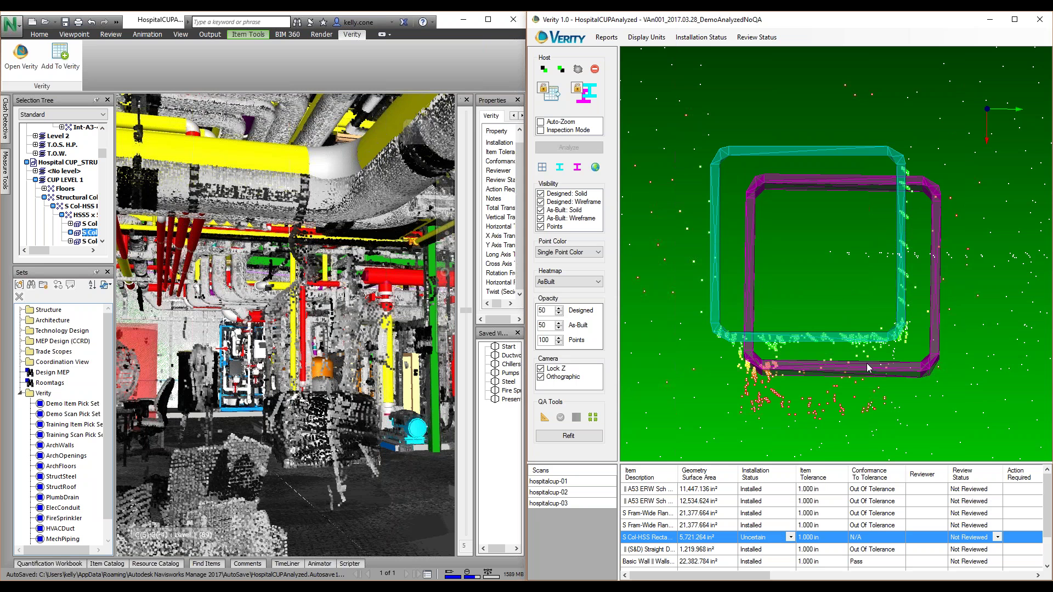
{"action": "scroll", "coordinate": [870, 338], "scroll_direction": "down", "scroll_amount": 3}
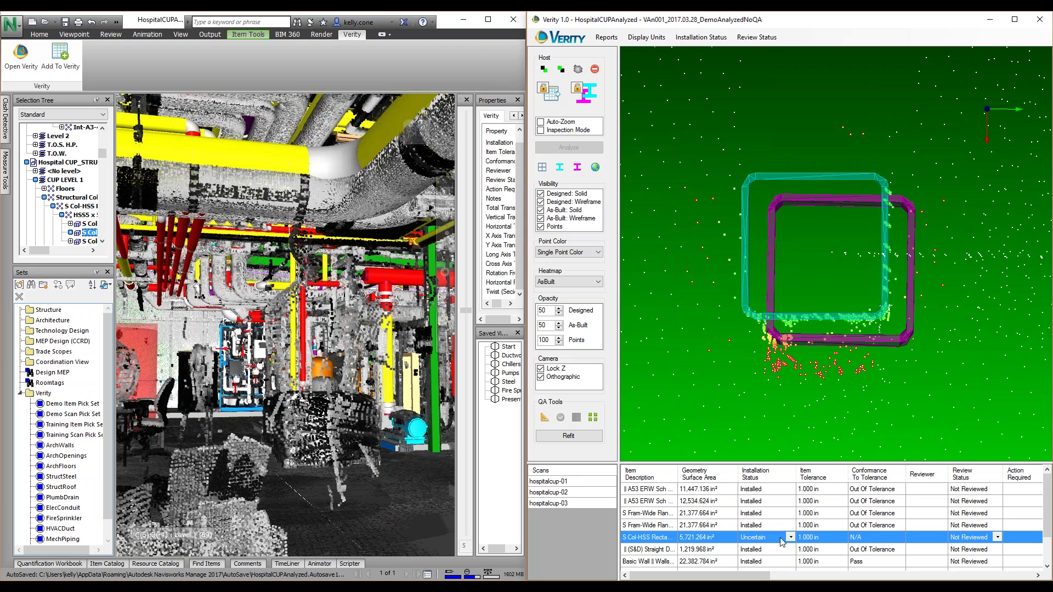
{"action": "key", "text": "i"}
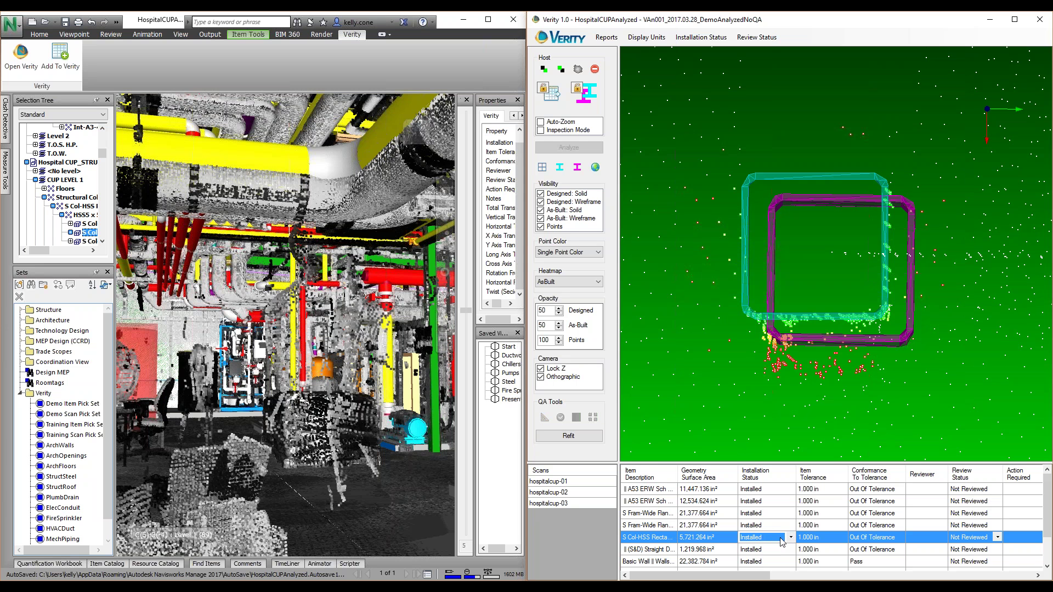
View the straight duct item's geometry, and recheck the HSS column's offset against its scan points.
{"action": "left_click", "coordinate": [785, 550]}
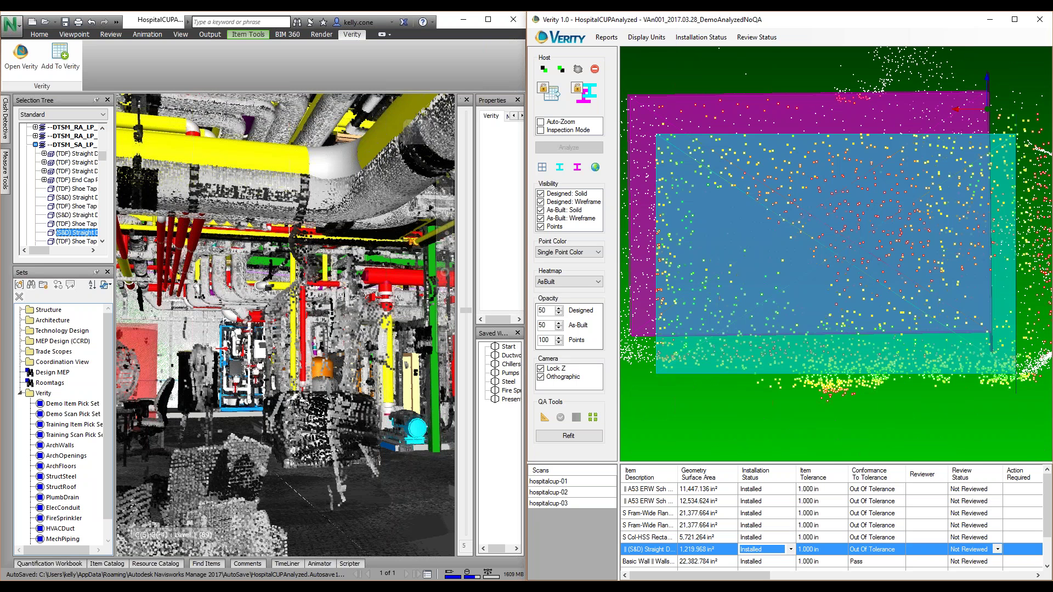
{"action": "left_click", "coordinate": [889, 538]}
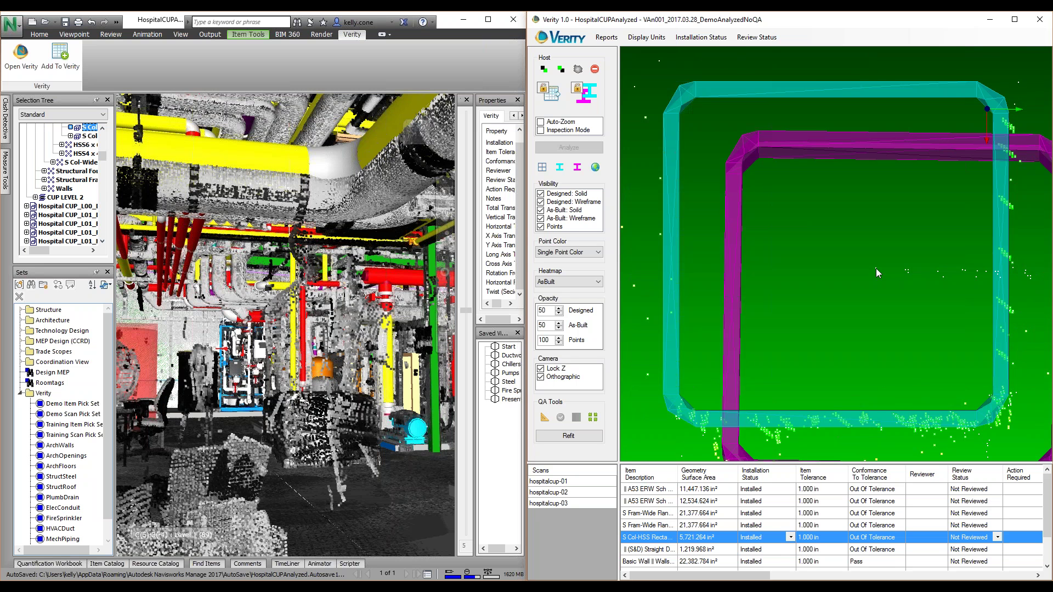
{"action": "scroll", "coordinate": [877, 344], "scroll_direction": "down", "scroll_amount": 5}
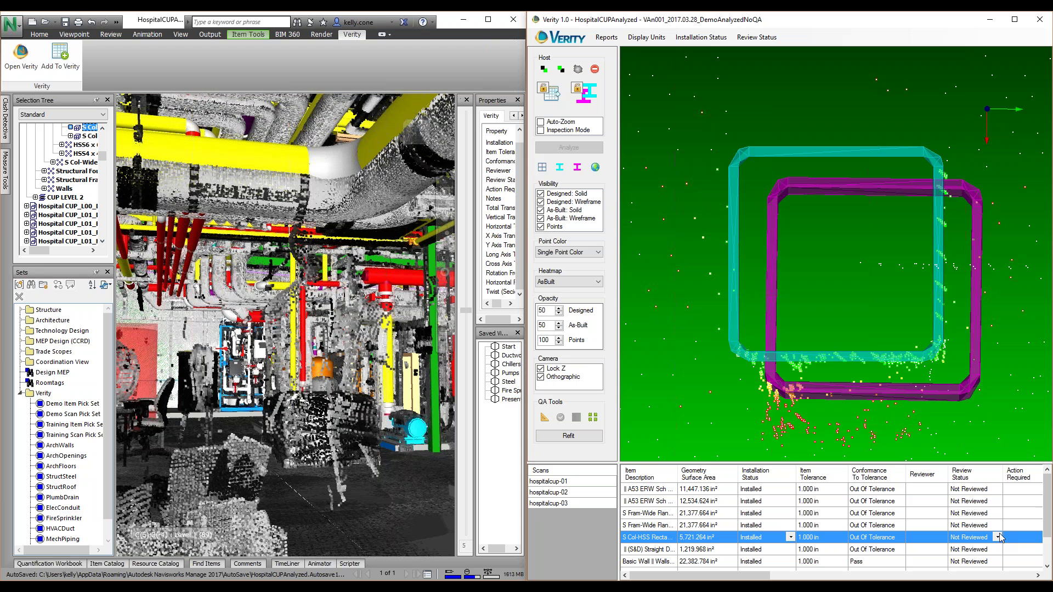
Select the first A53 ERW pipe and widen the Navisworks Properties area so its Verity property values are readable.
{"action": "left_click", "coordinate": [715, 489]}
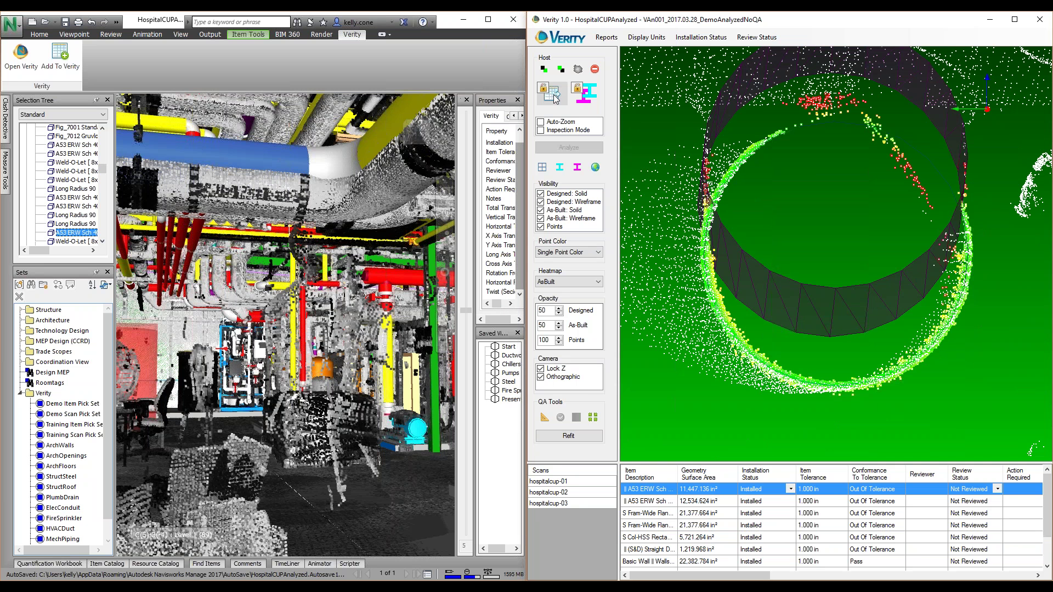
{"action": "left_click", "coordinate": [503, 304]}
{"action": "left_click_drag", "start_coordinate": [502, 303], "coordinate": [495, 303]}
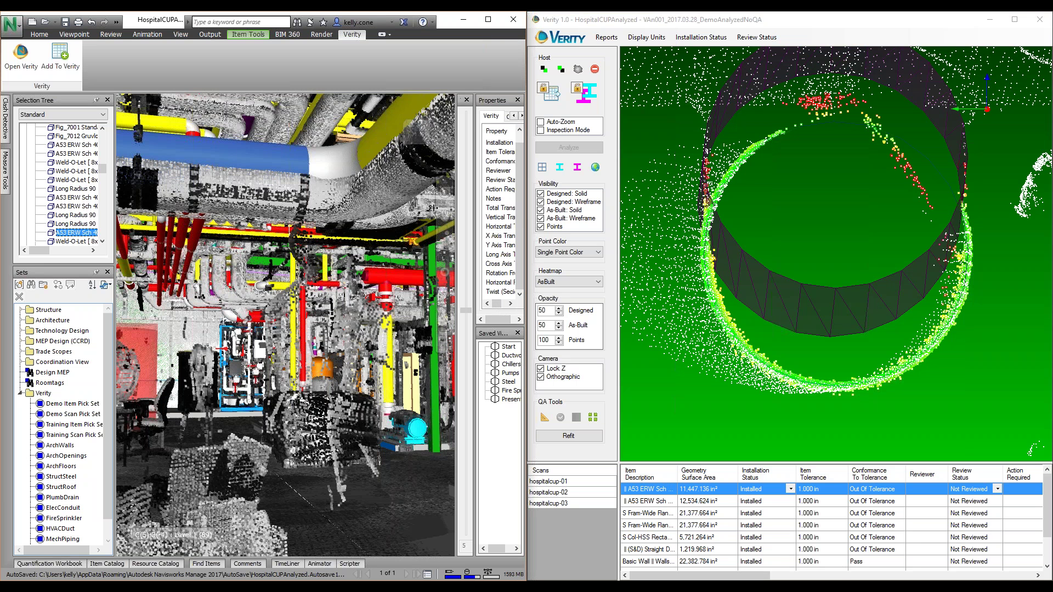
{"action": "left_click_drag", "start_coordinate": [456, 215], "coordinate": [391, 215]}
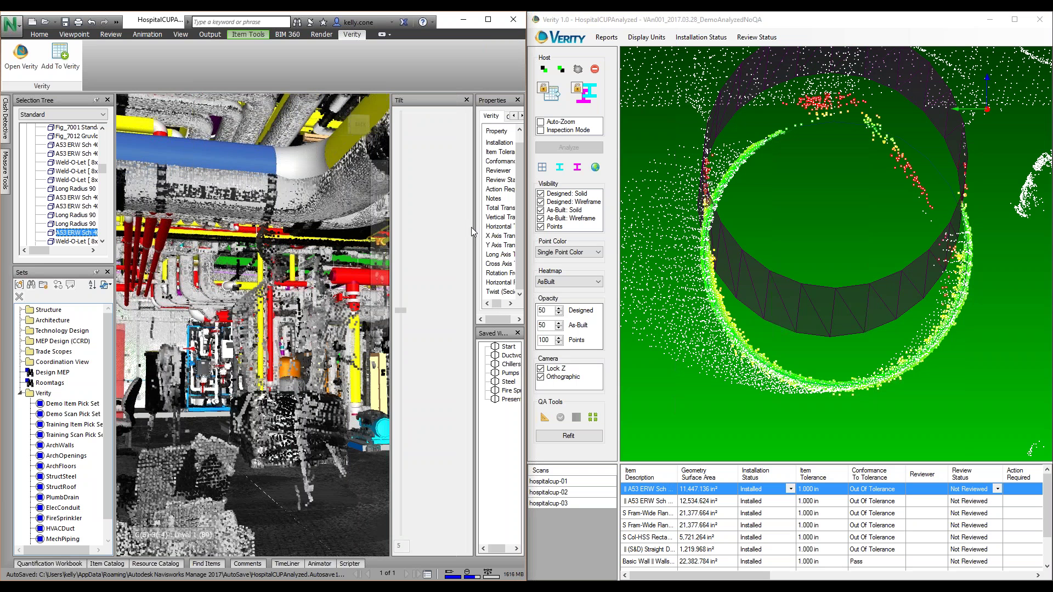
{"action": "left_click_drag", "start_coordinate": [474, 225], "coordinate": [410, 225]}
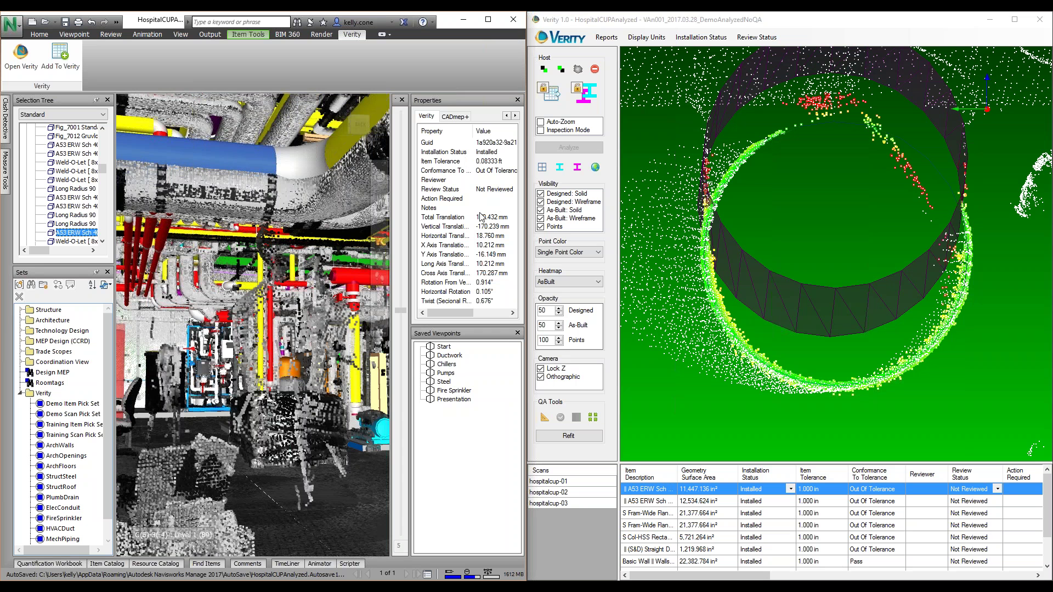
Move the selected pipe to its as-built position in the Navisworks model and inspect it against the scan.
{"action": "left_click", "coordinate": [558, 101]}
{"action": "left_click", "coordinate": [591, 106]}
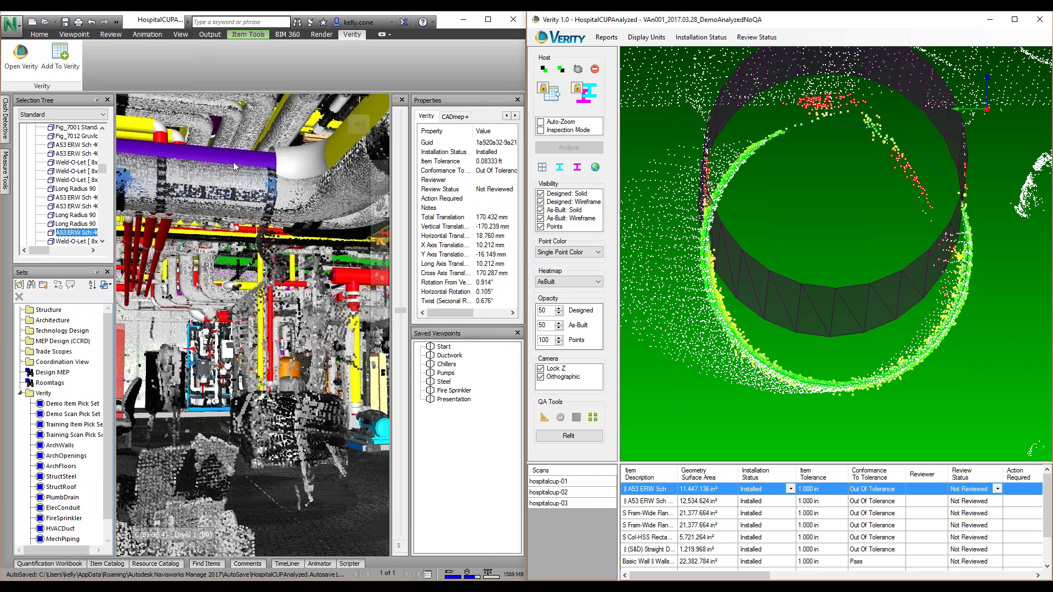
{"action": "left_click_drag", "start_coordinate": [265, 235], "coordinate": [334, 346]}
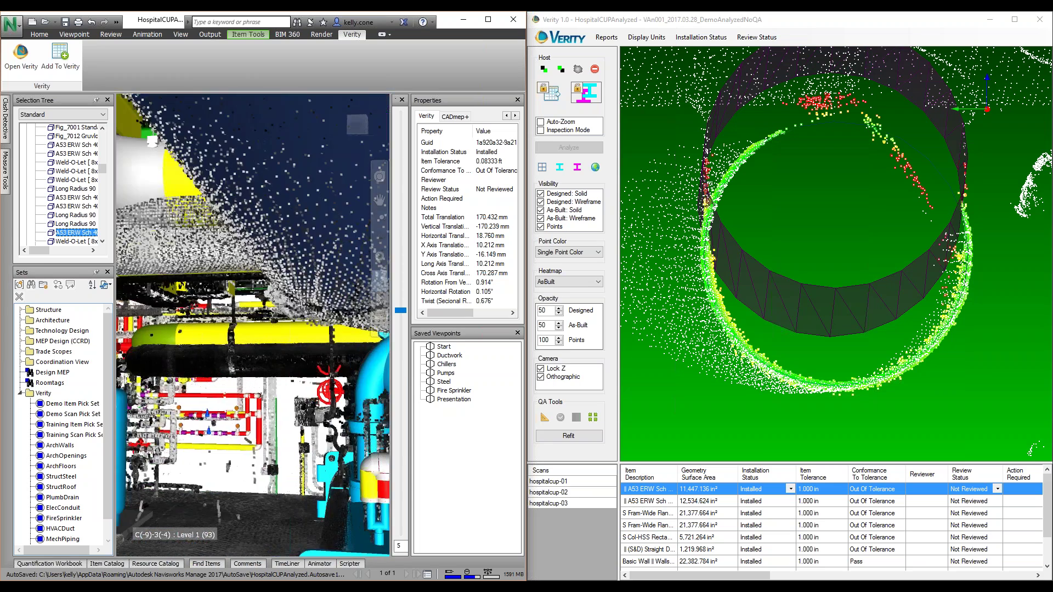
{"action": "left_click_drag", "start_coordinate": [267, 378], "coordinate": [274, 400]}
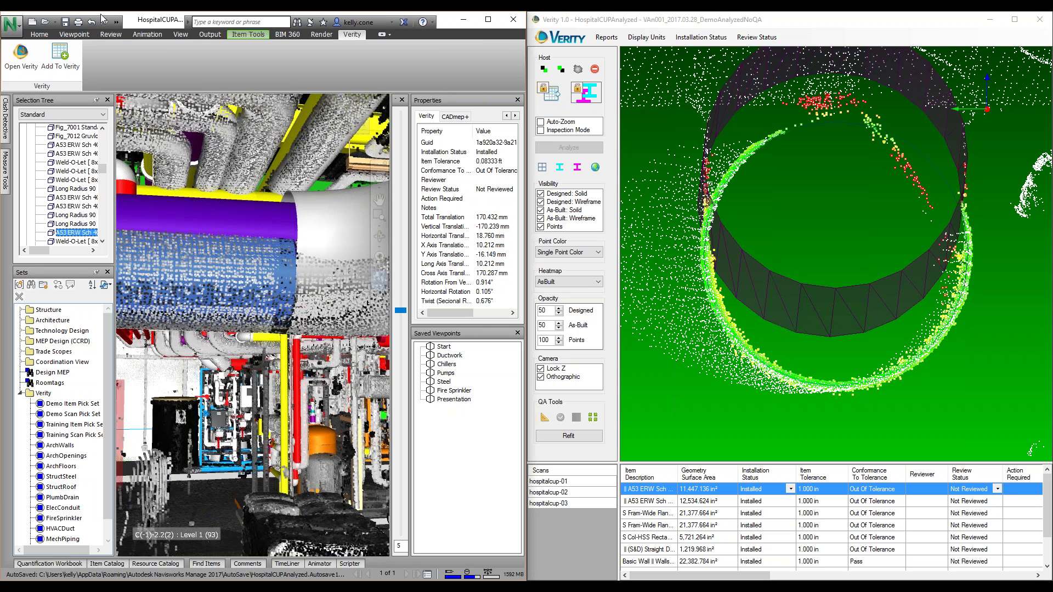
Switch the pipe between its designed and as-built positions in Navisworks, ending with its transform reset.
{"action": "left_click", "coordinate": [249, 34]}
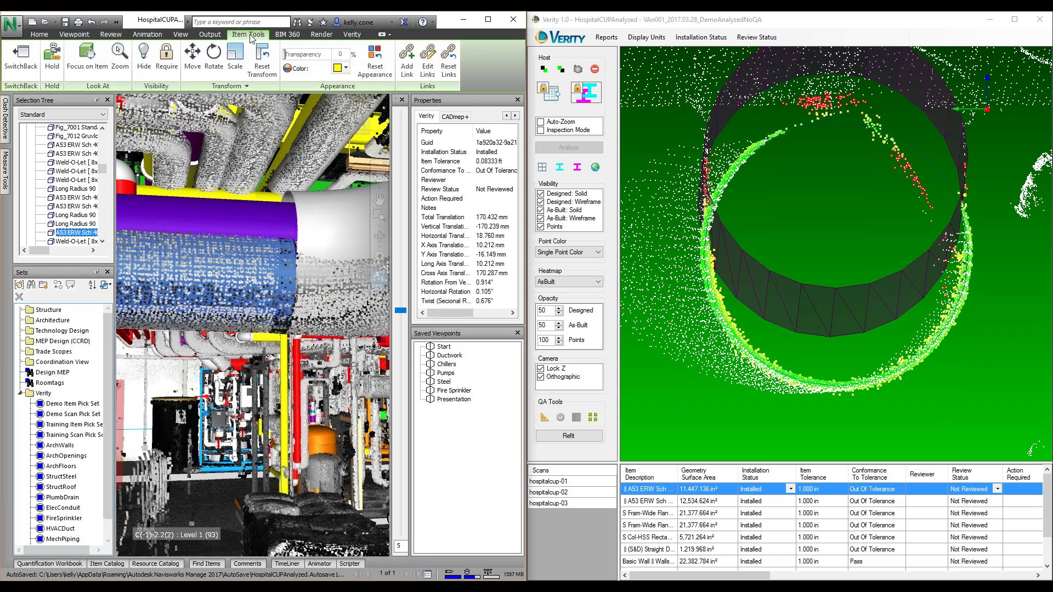
{"action": "left_click", "coordinate": [263, 65]}
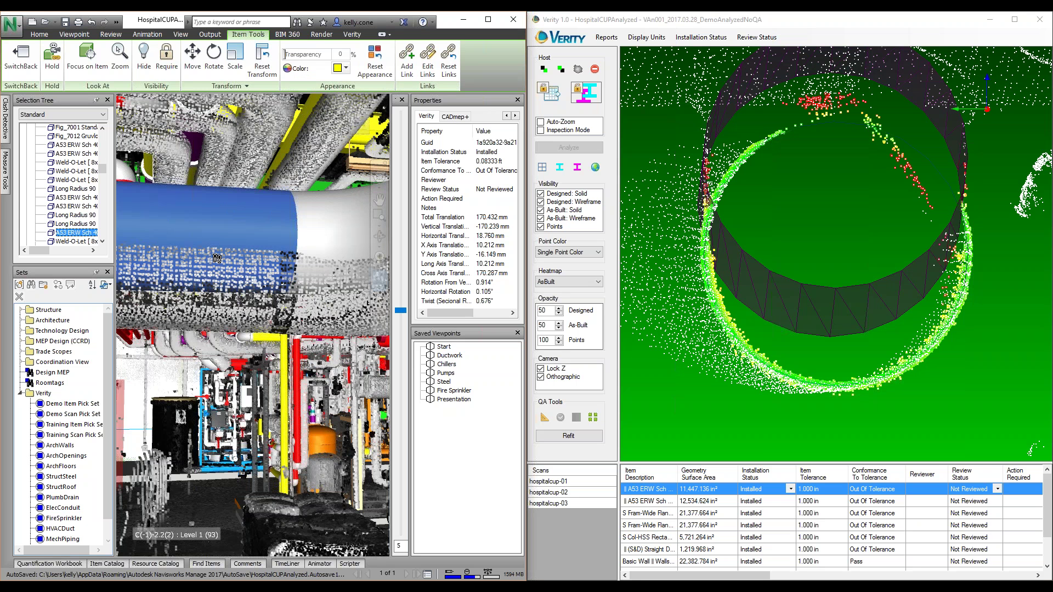
{"action": "left_click", "coordinate": [592, 97]}
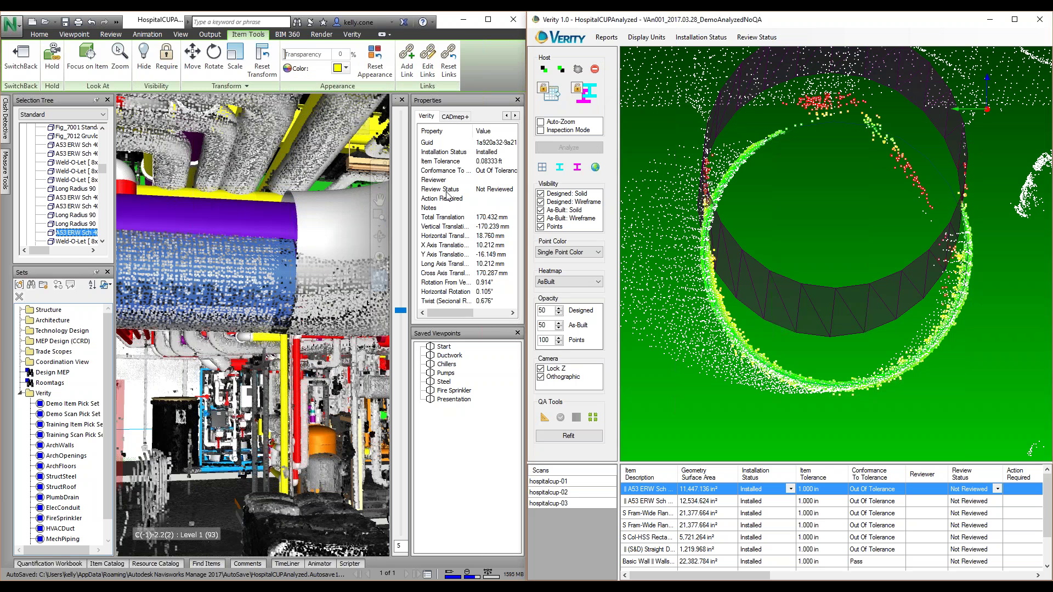
{"action": "left_click", "coordinate": [595, 99]}
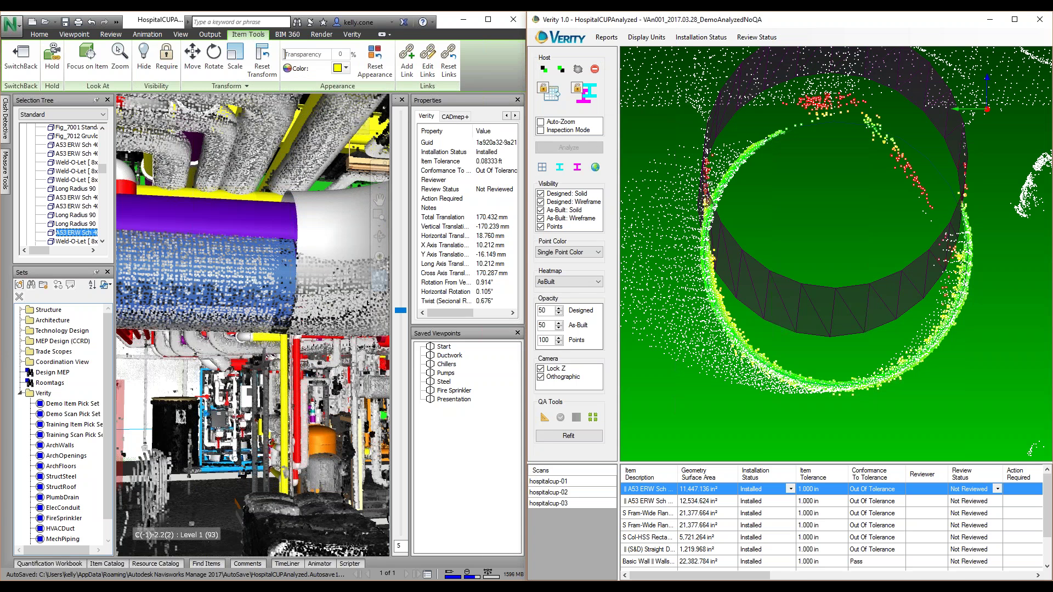
{"action": "left_click", "coordinate": [597, 99]}
{"action": "left_click", "coordinate": [267, 59]}
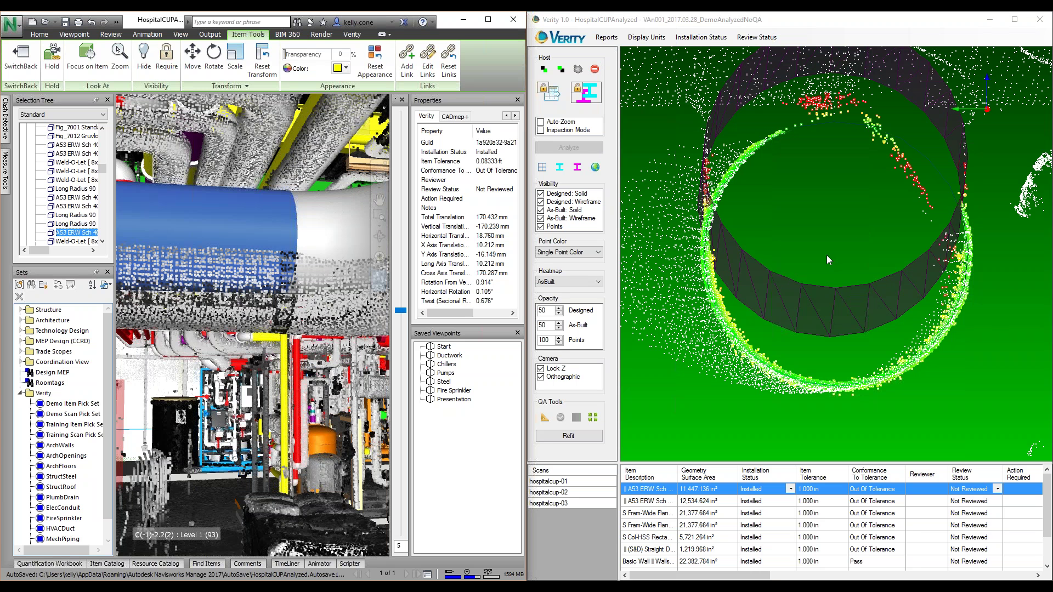
Examine the pipe's designed and as-built geometry with its scan points in Verity from an oblique angle.
{"action": "left_click", "coordinate": [799, 23]}
{"action": "scroll", "coordinate": [808, 345], "scroll_direction": "down", "scroll_amount": 2}
{"action": "left_click_drag", "start_coordinate": [731, 300], "coordinate": [900, 317]}
{"action": "scroll", "coordinate": [840, 328], "scroll_direction": "down", "scroll_amount": 3}
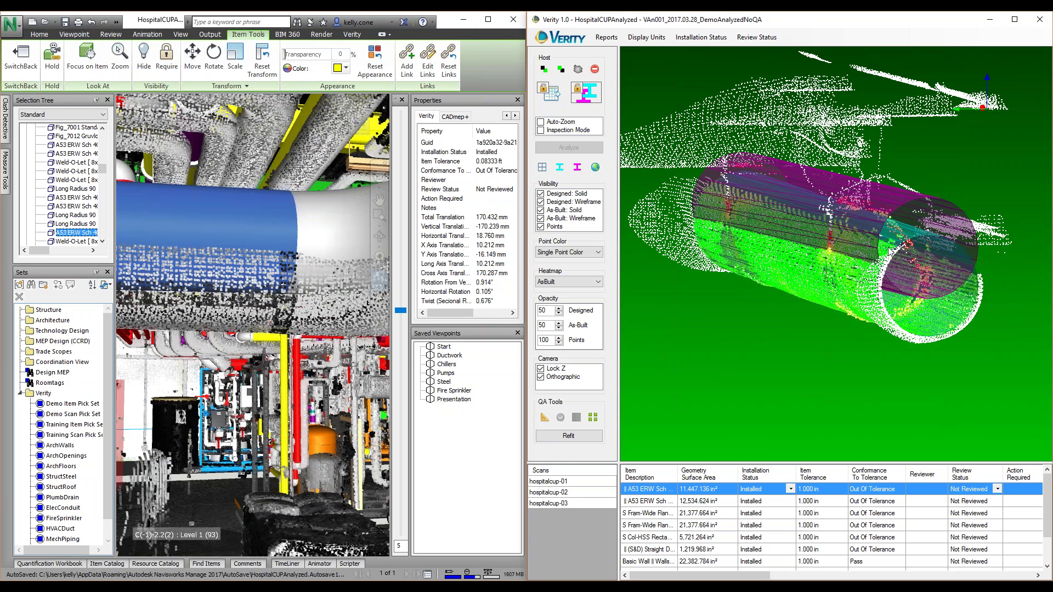
Generate a Single Color Smart Points report for the first five items, from the first A53 ERW pipe through the HSS column.
{"action": "left_click", "coordinate": [655, 540], "text": "shift"}
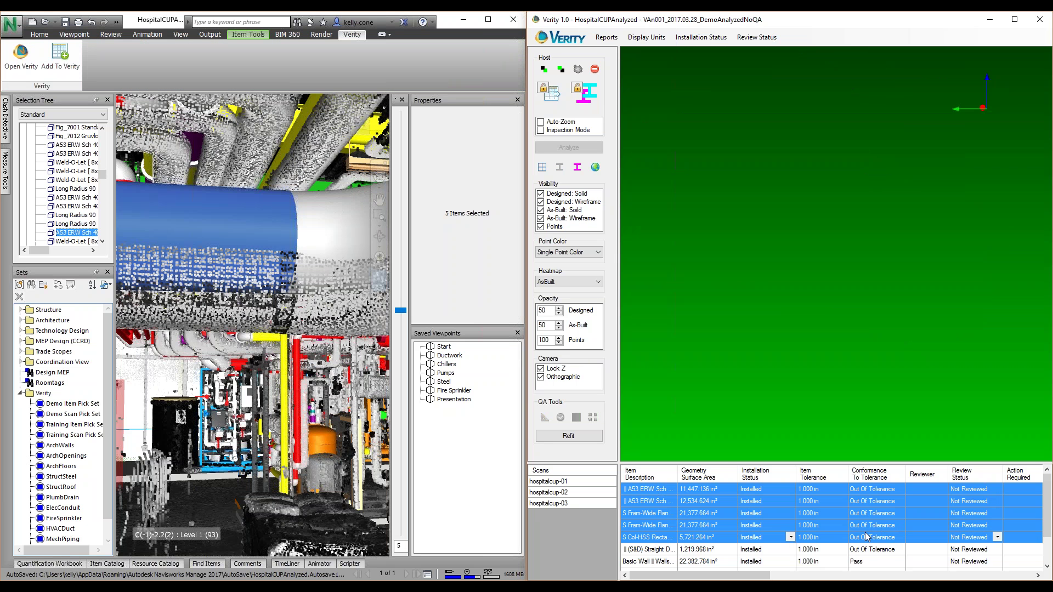
{"action": "left_click", "coordinate": [606, 37]}
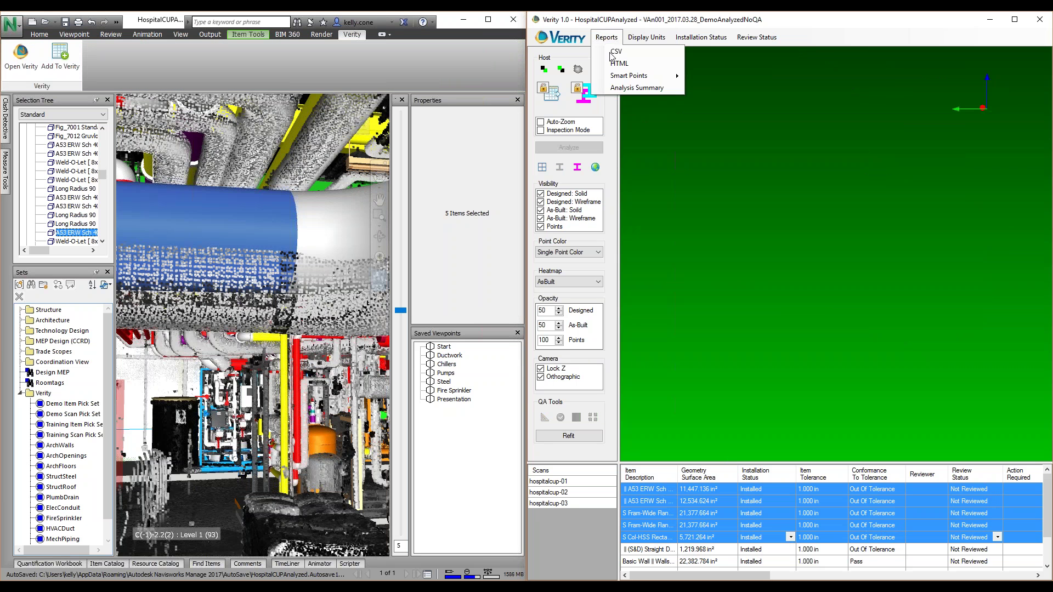
{"action": "mouse_move", "coordinate": [639, 77]}
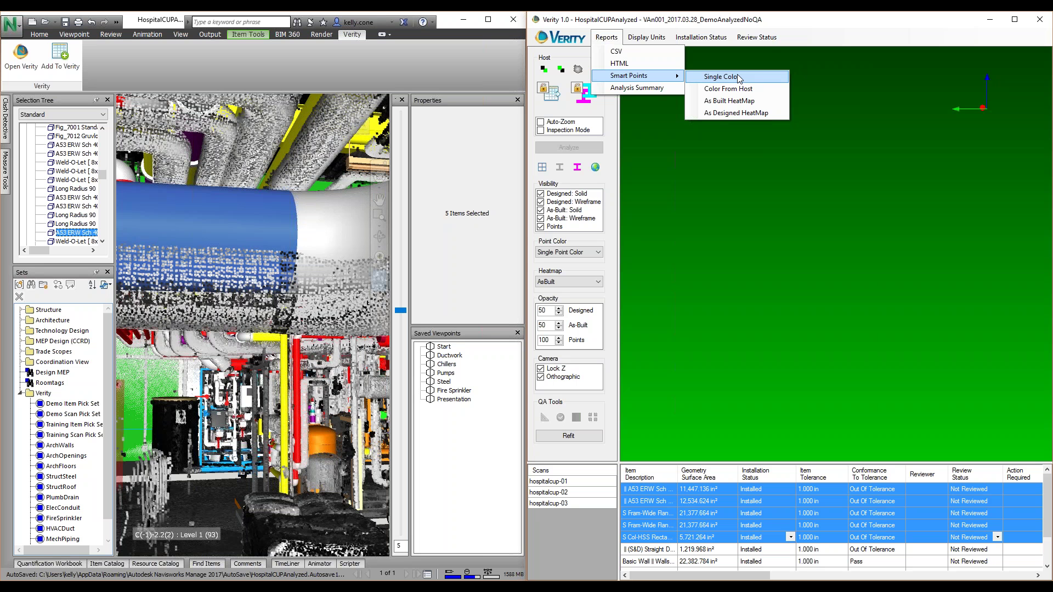
{"action": "left_click", "coordinate": [739, 77]}
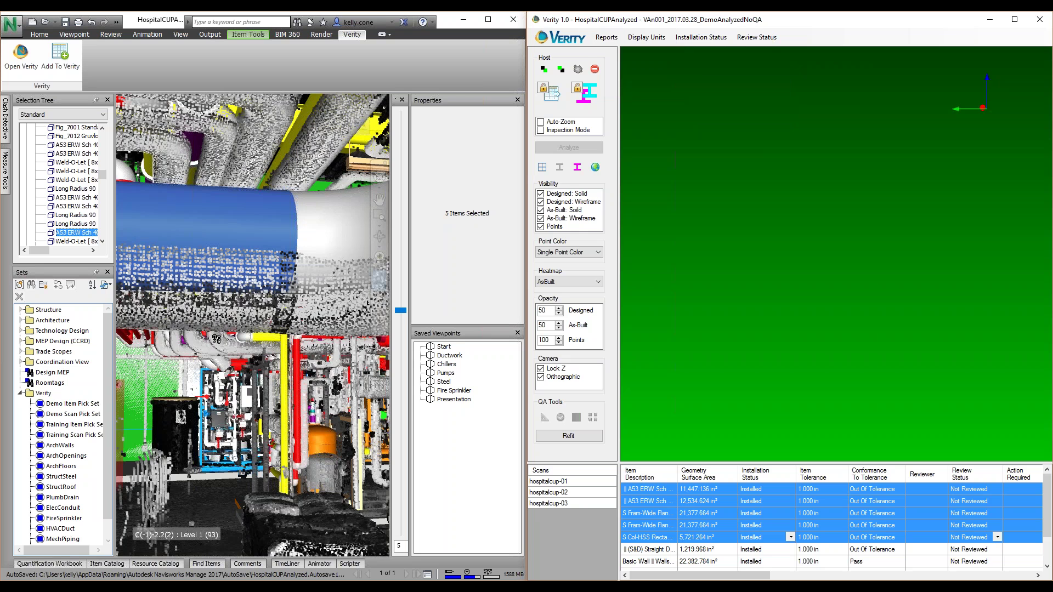
Examine the wider hospital model and its point cloud in Navisworks from farther out.
{"action": "scroll", "coordinate": [246, 225], "scroll_direction": "down", "scroll_amount": 5}
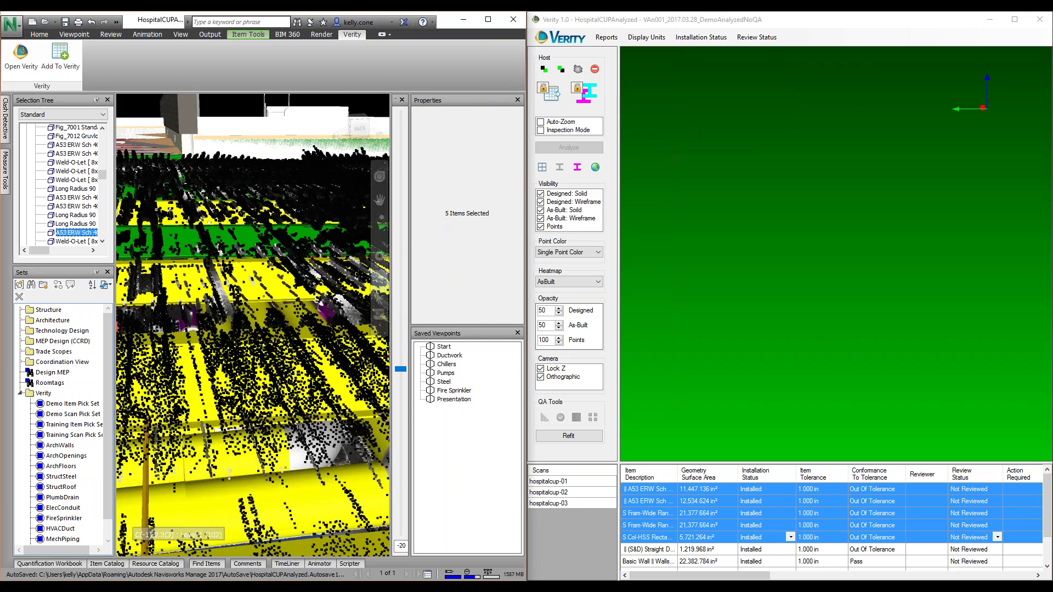
{"action": "middle_click_drag", "start_coordinate": [245, 225], "coordinate": [246, 191]}
{"action": "scroll", "coordinate": [246, 191], "scroll_direction": "down", "scroll_amount": 2}
{"action": "left_click_drag", "start_coordinate": [246, 224], "coordinate": [277, 280]}
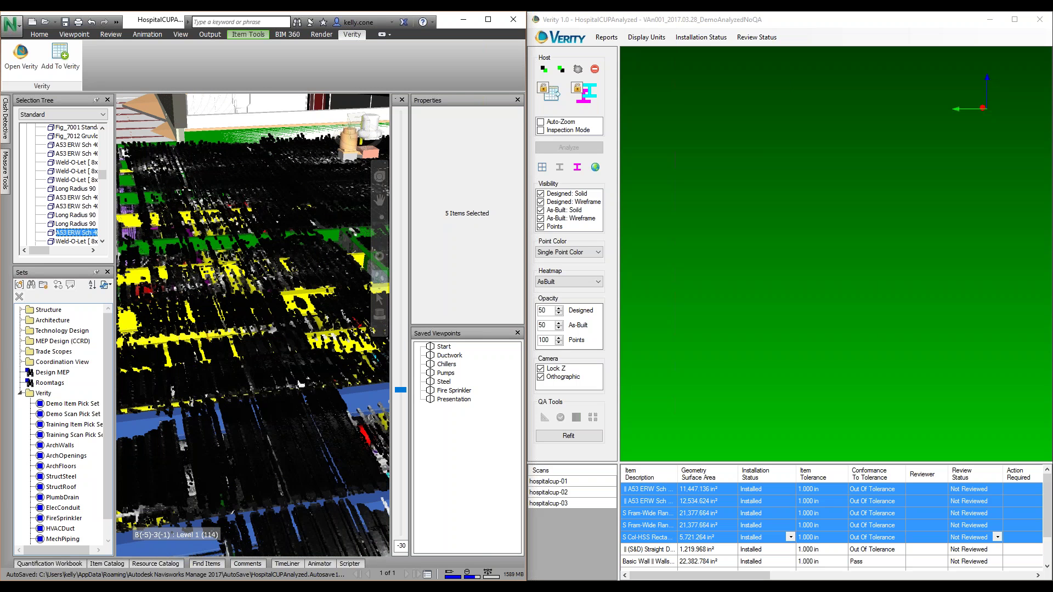